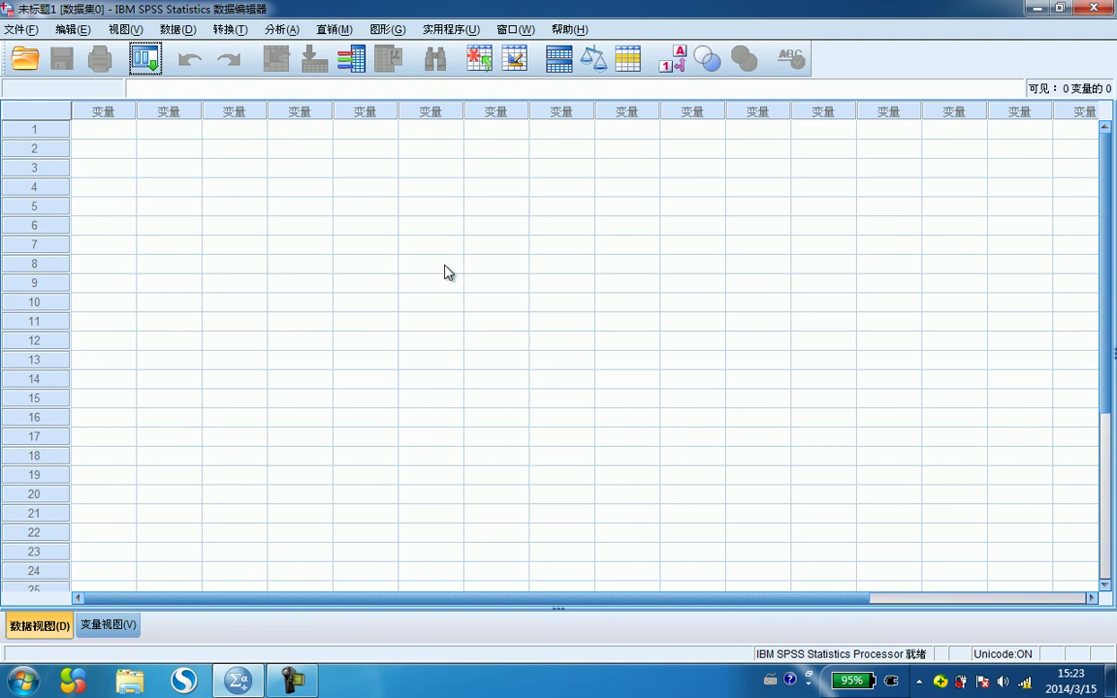
- Open the data file data17-02.sav from the 数据\chapter17 folder on drive E
left_click(23, 29)
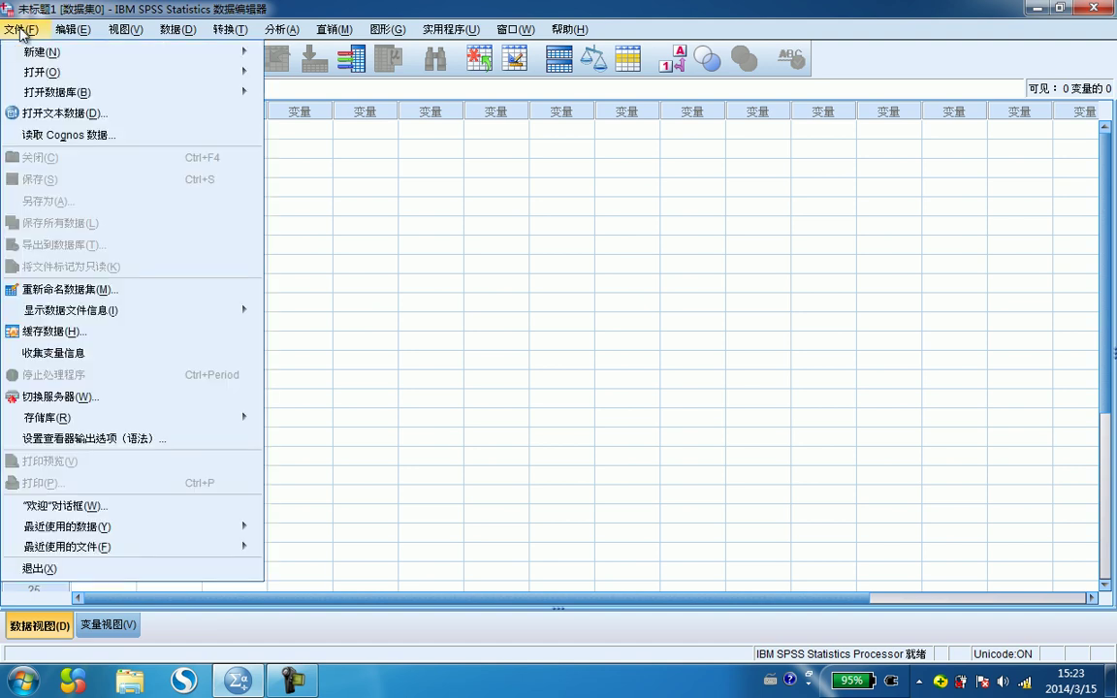
mouse_move(40, 71)
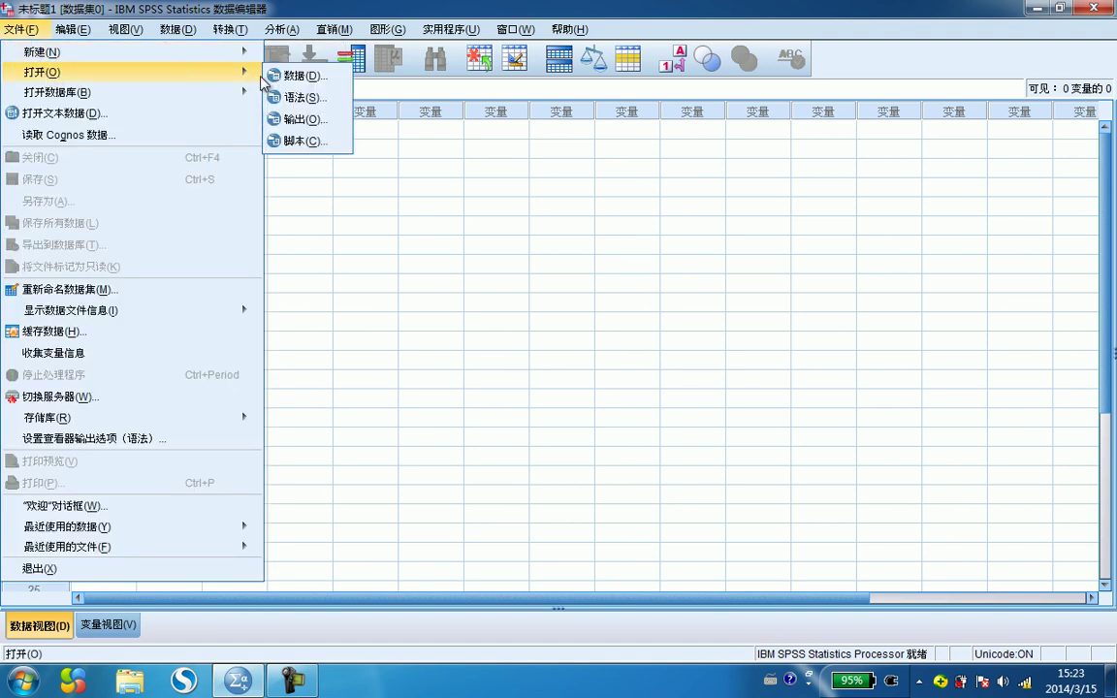
left_click(296, 79)
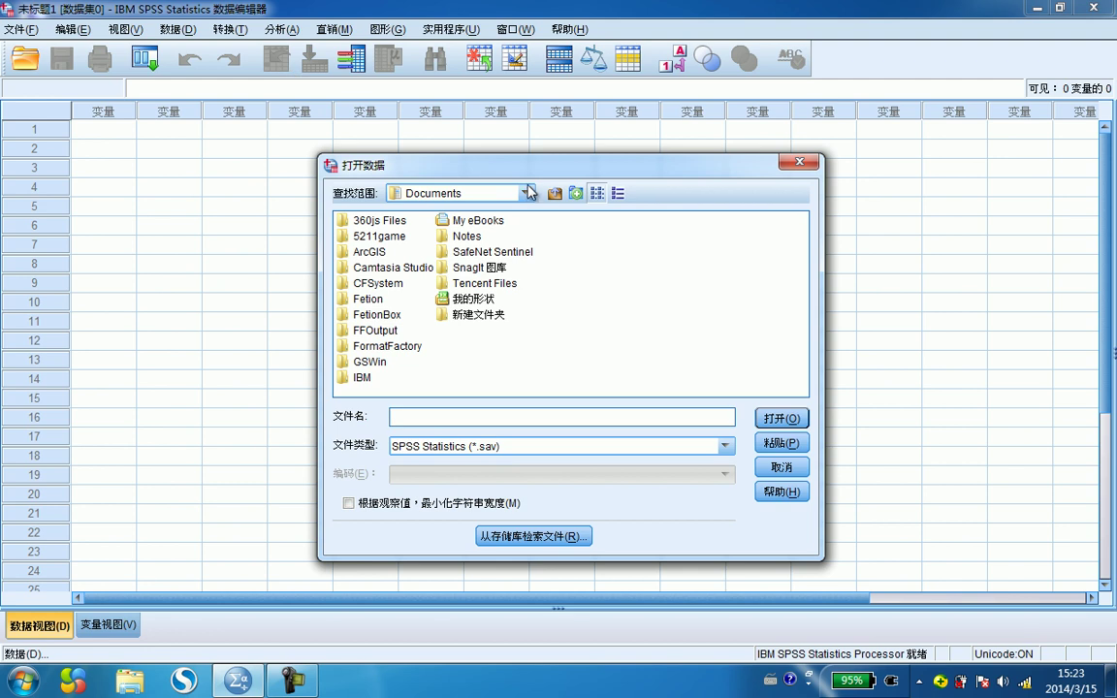
left_click(475, 193)
left_click(504, 230)
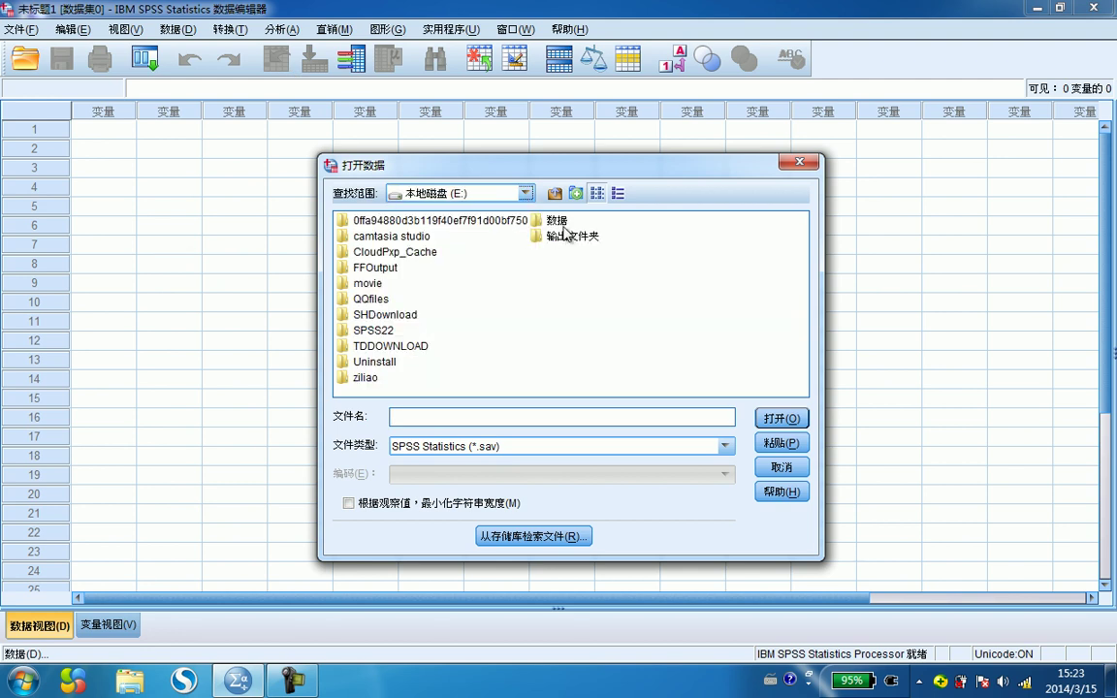
double_click(626, 220)
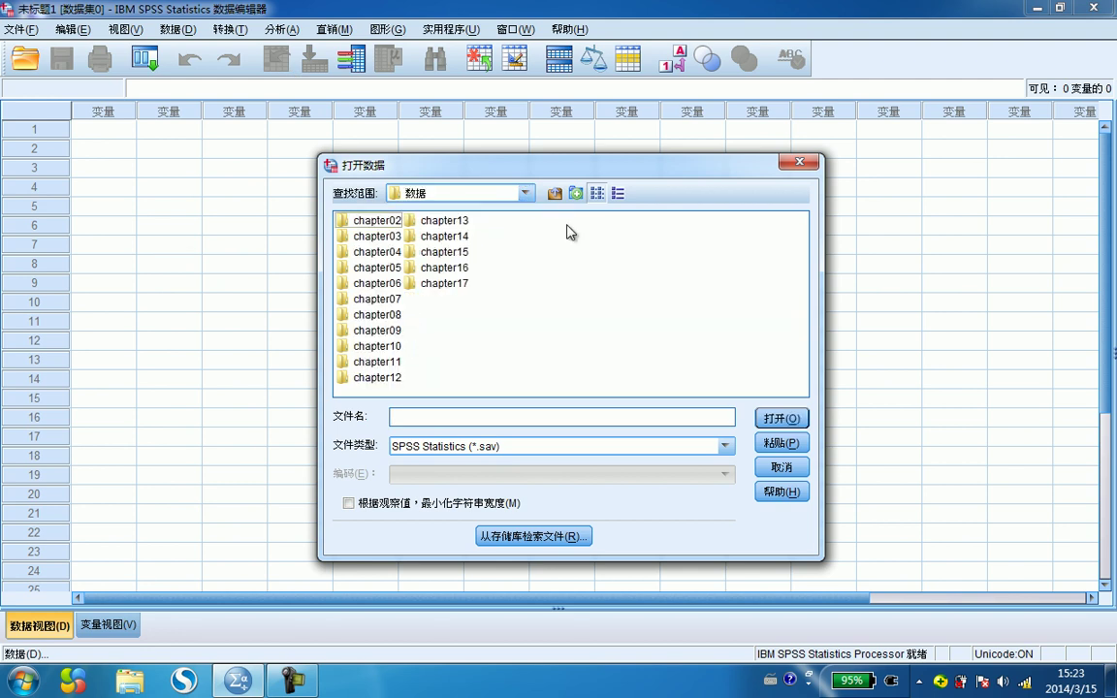
double_click(442, 283)
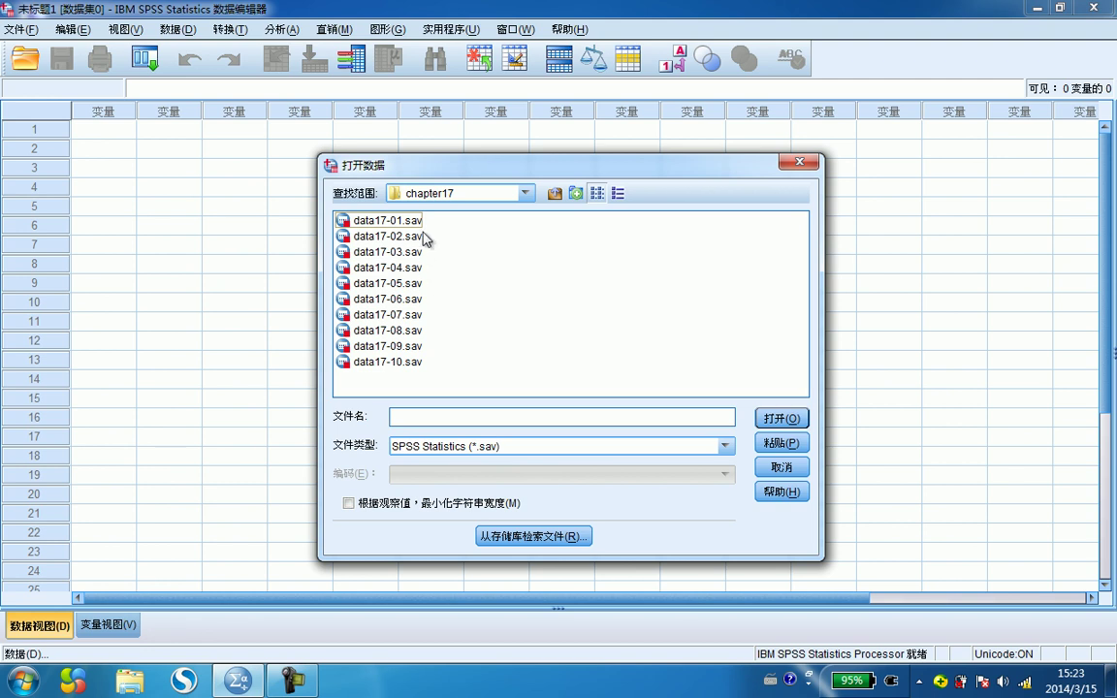
left_click(400, 238)
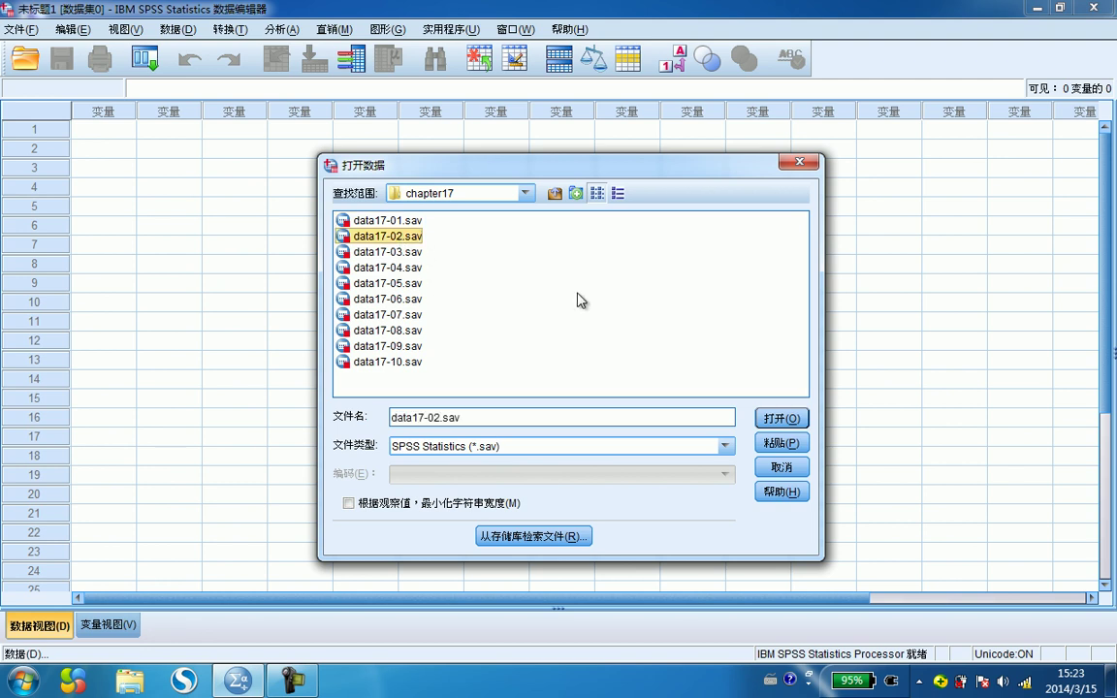
left_click(778, 417)
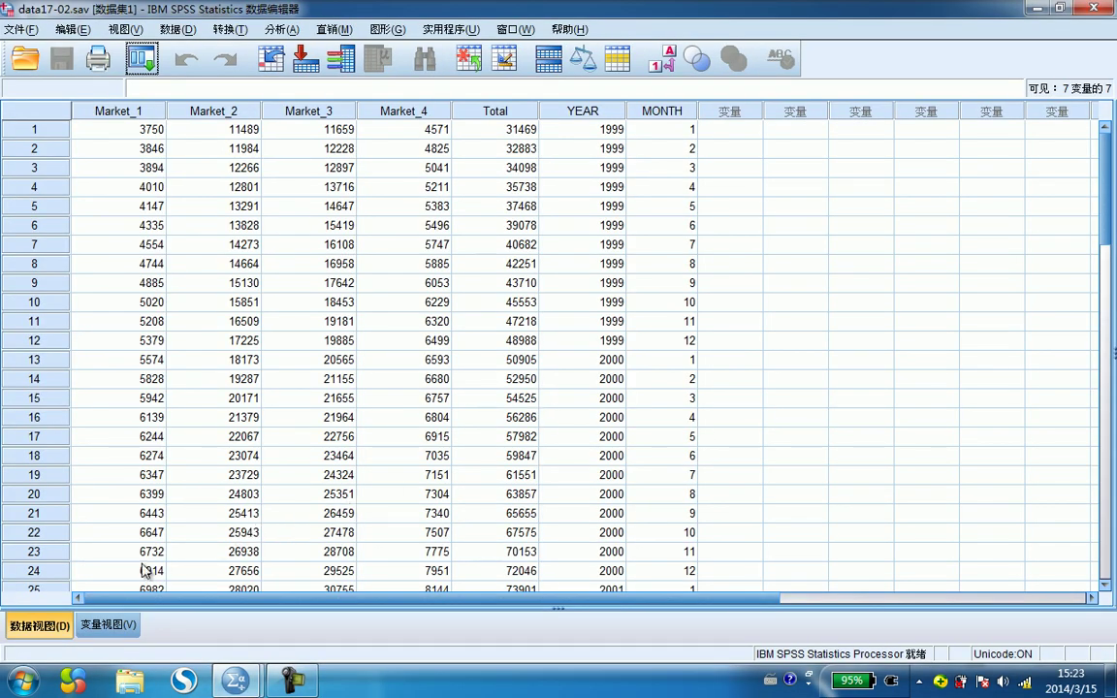
- Review the dataset's variable definitions, and start defining a simple area chart (面积图) with summaries for groups of cases (个案组摘要)
left_click(113, 625)
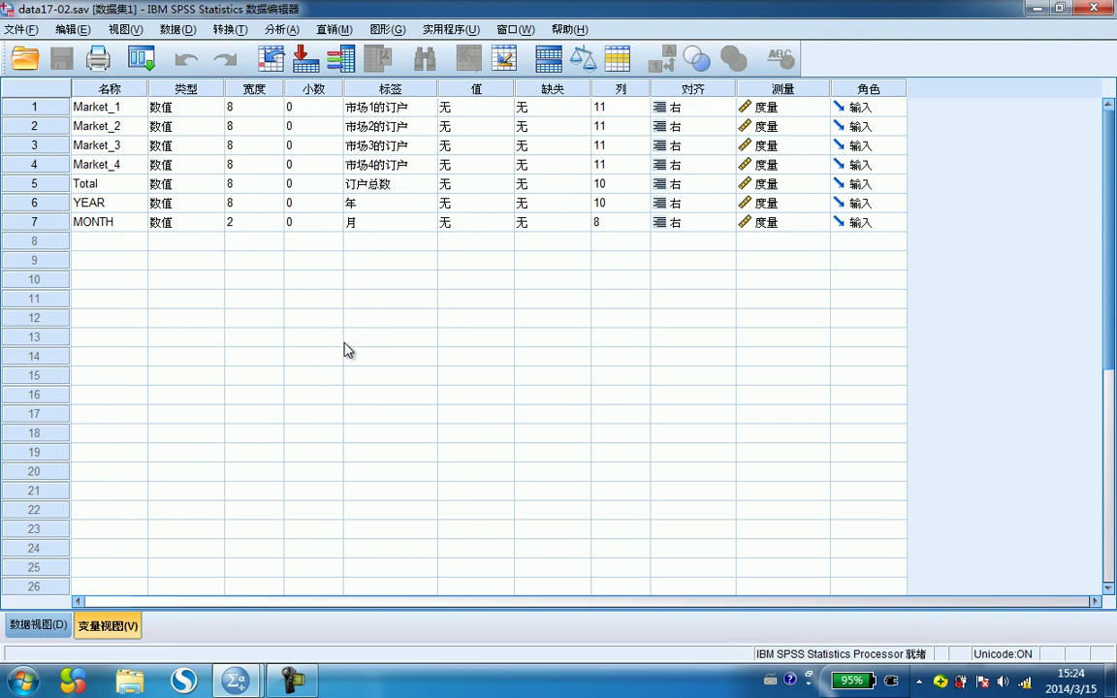
left_click(36, 625)
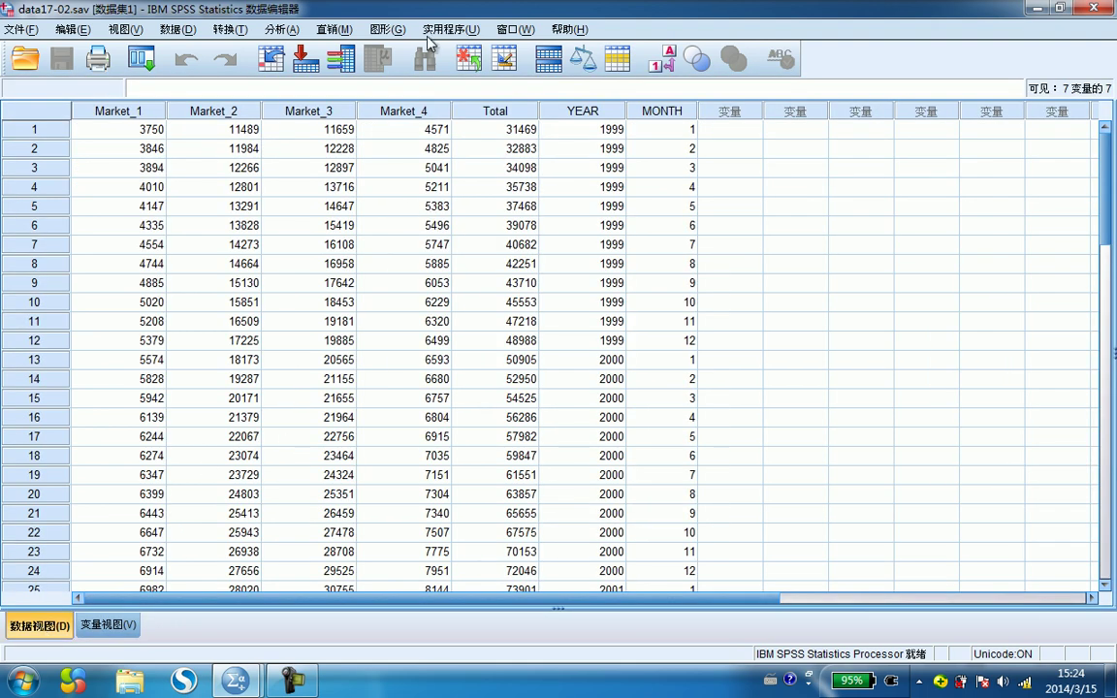
left_click(386, 30)
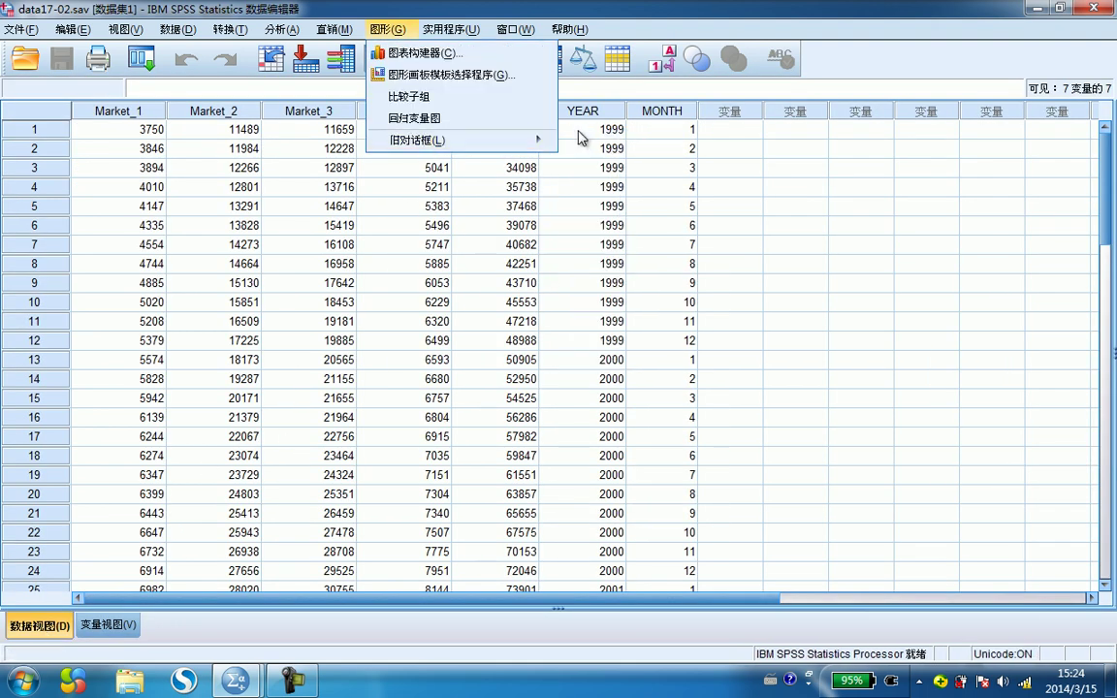
mouse_move(506, 142)
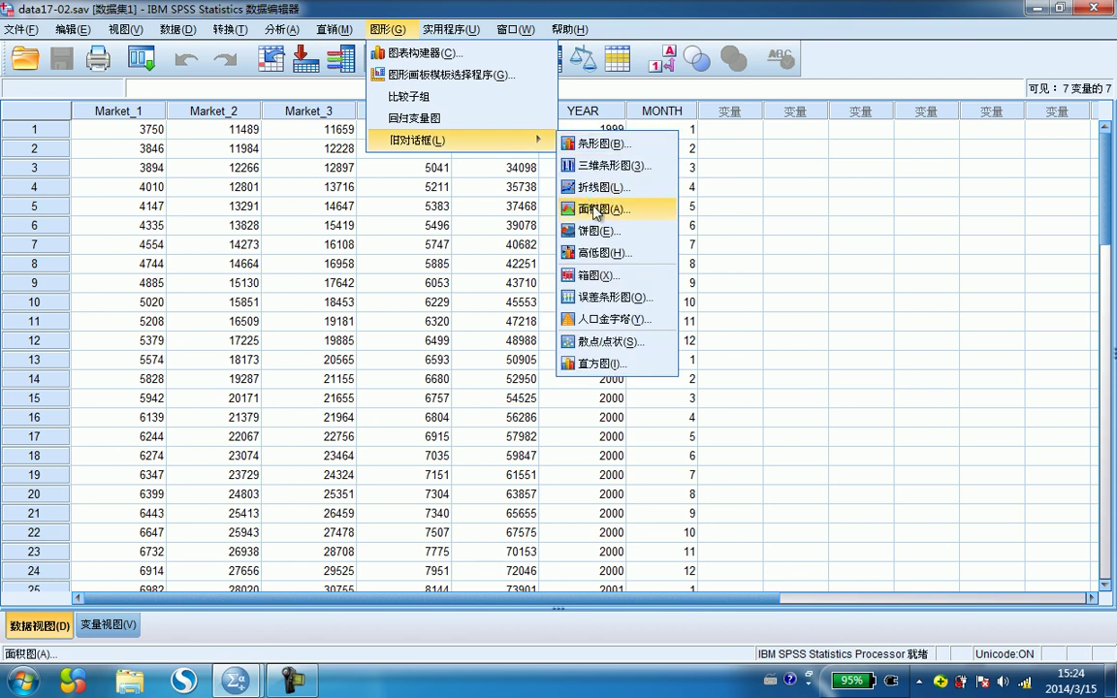
left_click(538, 205)
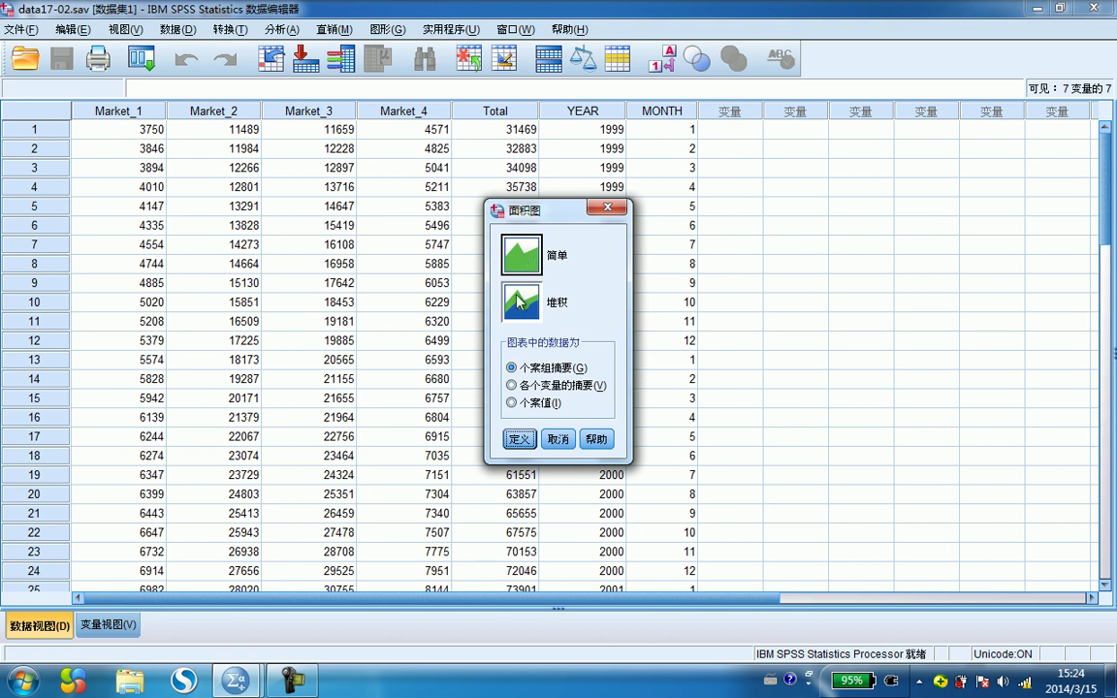
left_click(519, 441)
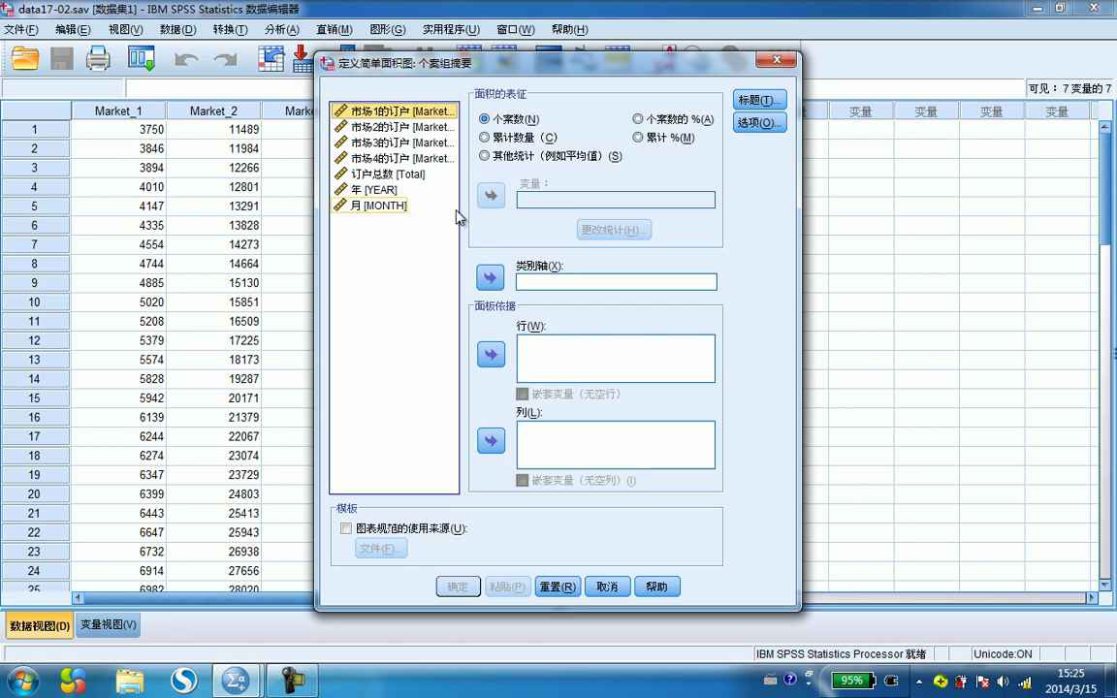
- Make the area represent the mean of 订户总数 [Total], with 年 [YEAR] as the category axis
left_click(505, 157)
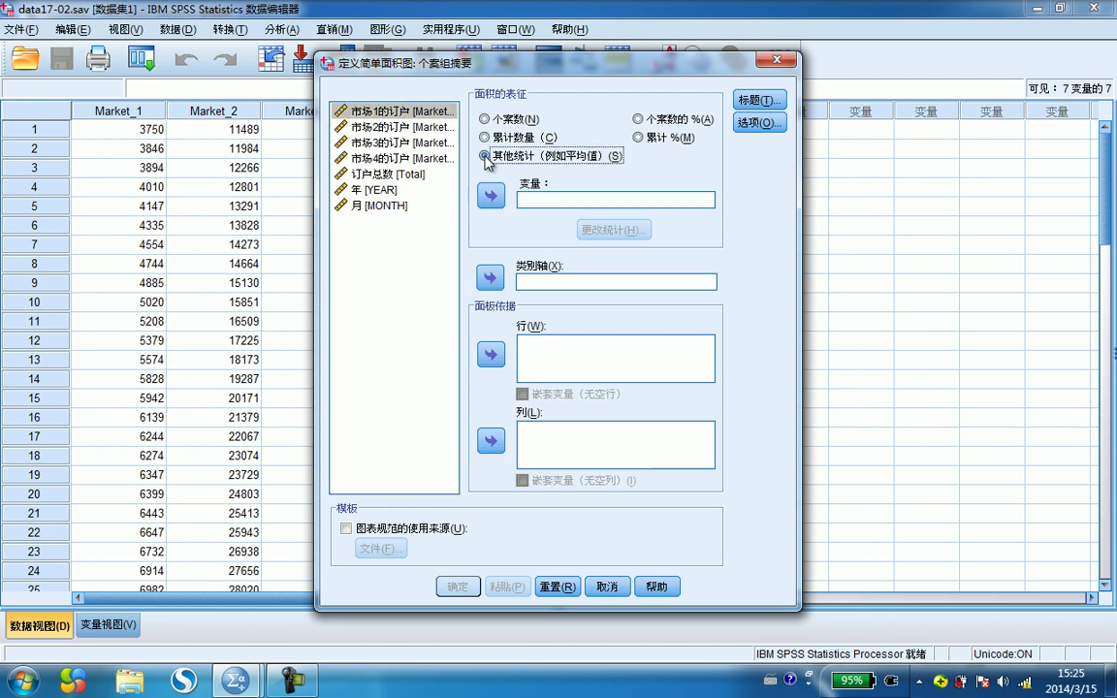
left_click(406, 177)
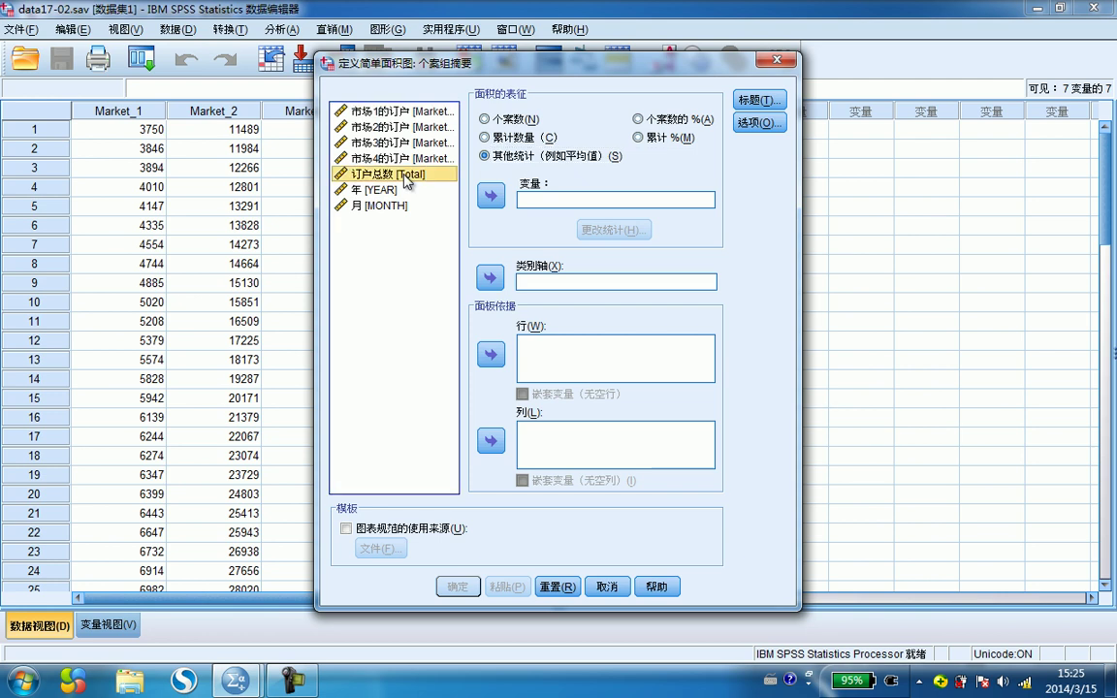
left_click(501, 196)
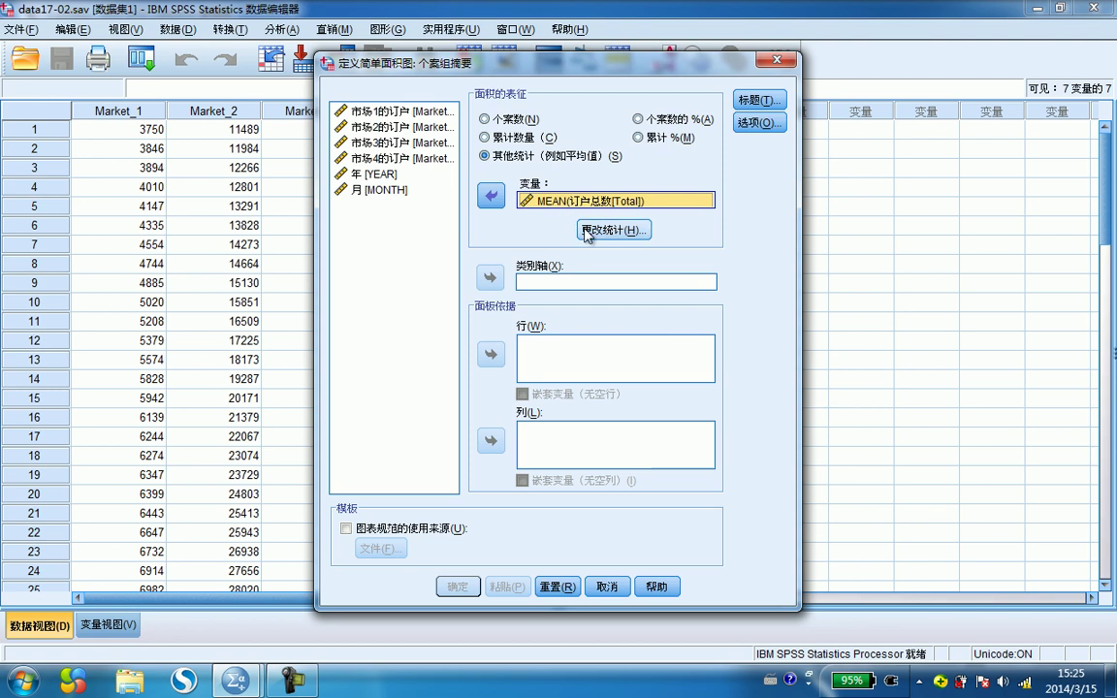
left_click(587, 230)
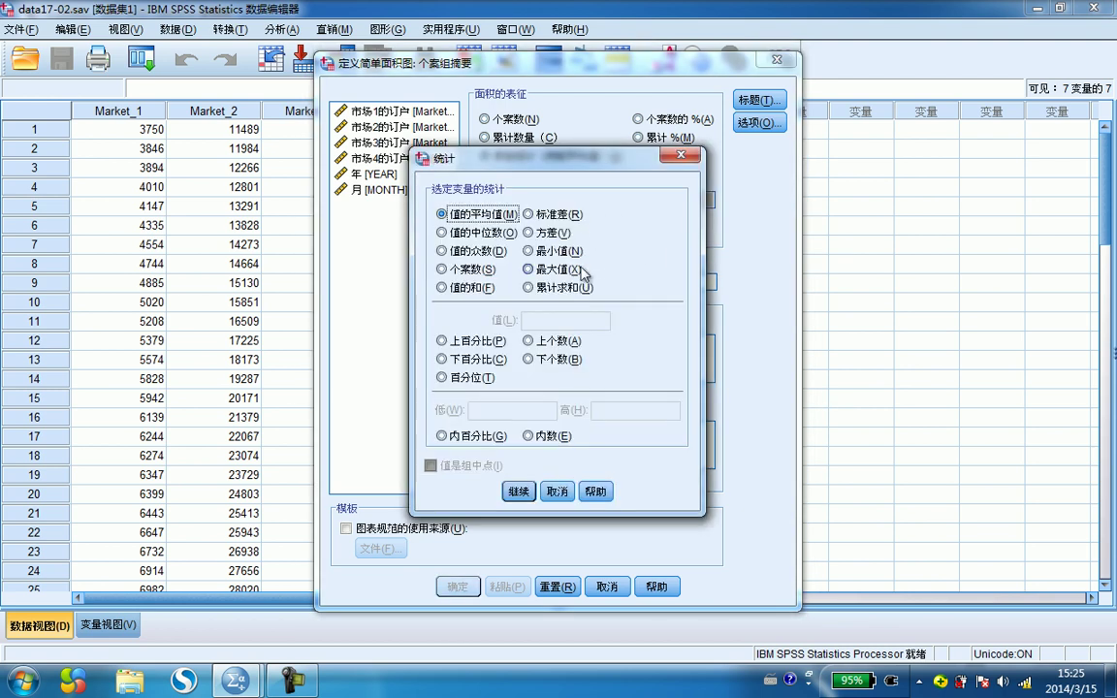
left_click(515, 492)
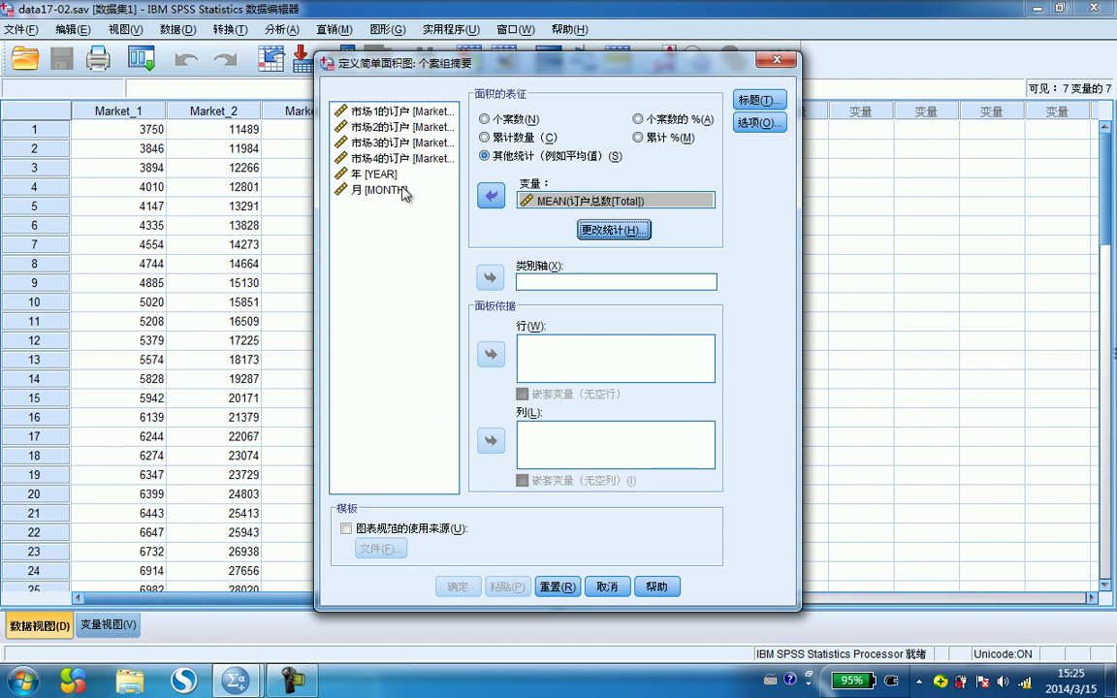
left_click(353, 173)
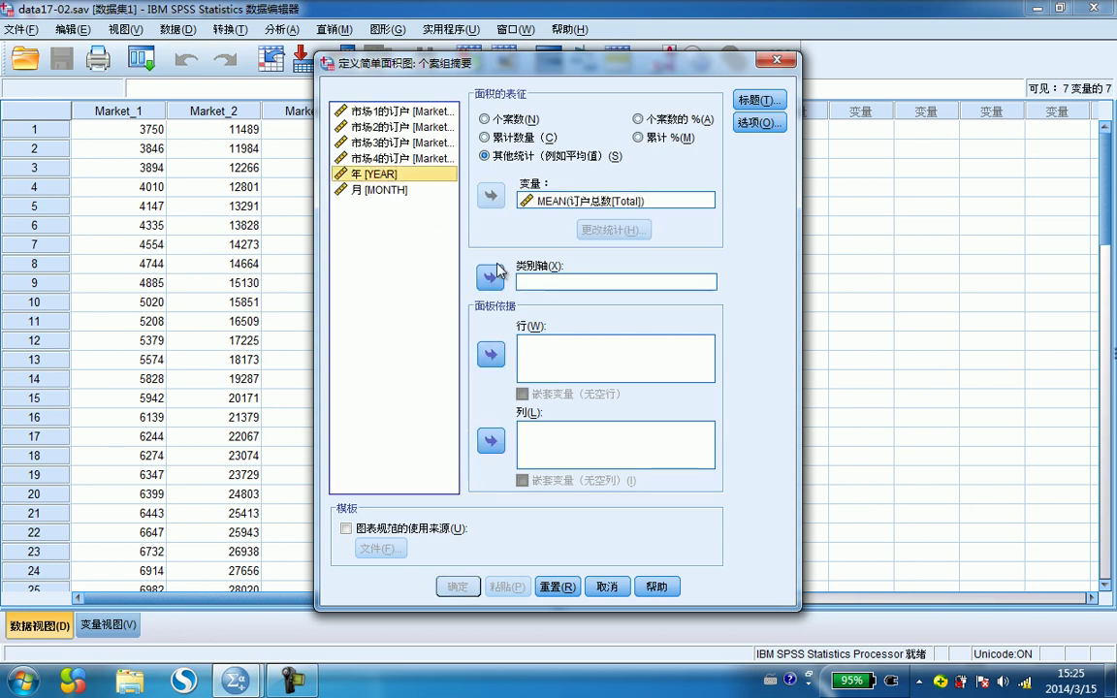
left_click(491, 278)
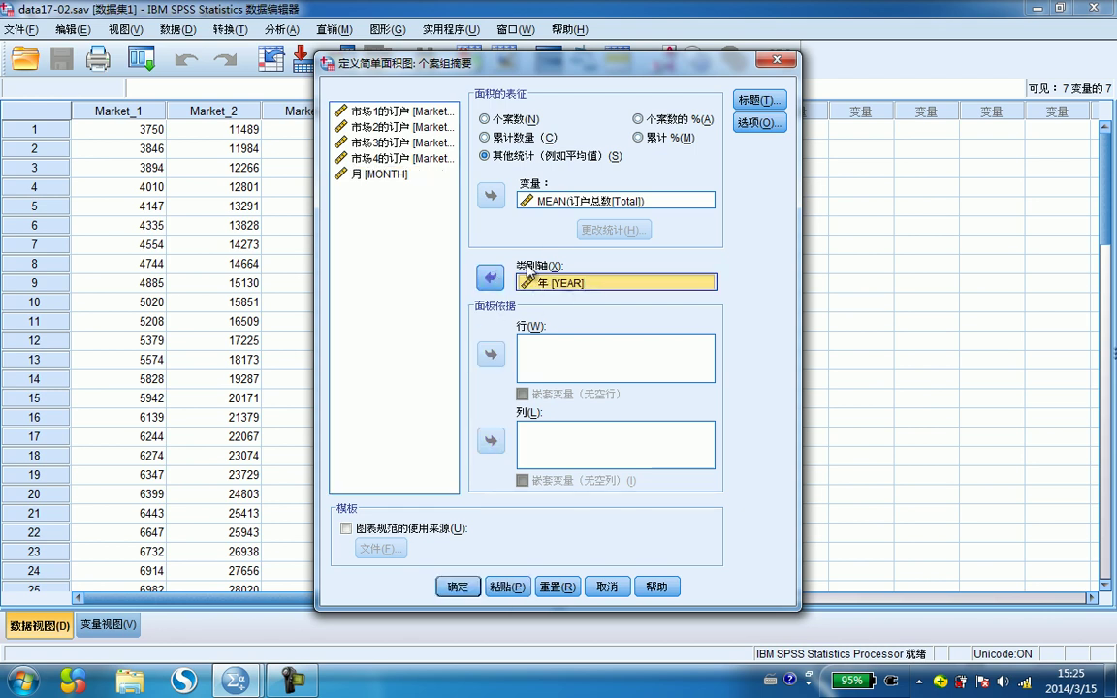
- Set the first title line of the area chart to 总订户随年份变化面积图
left_click(751, 100)
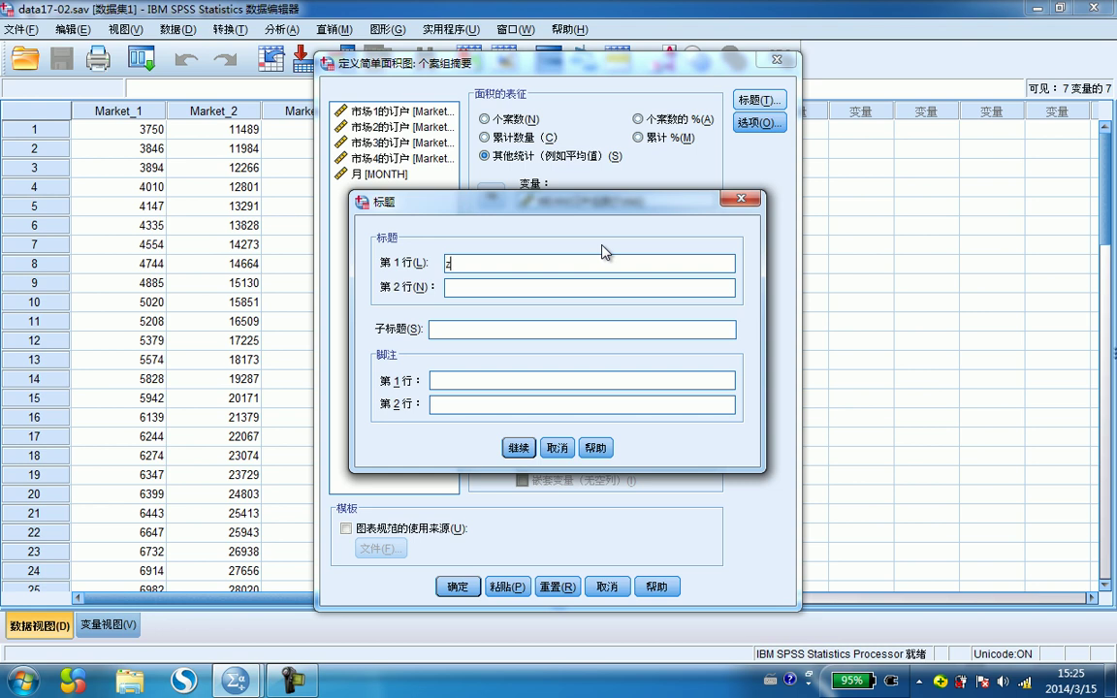
type("zong")
key("space")
type("dinghu")
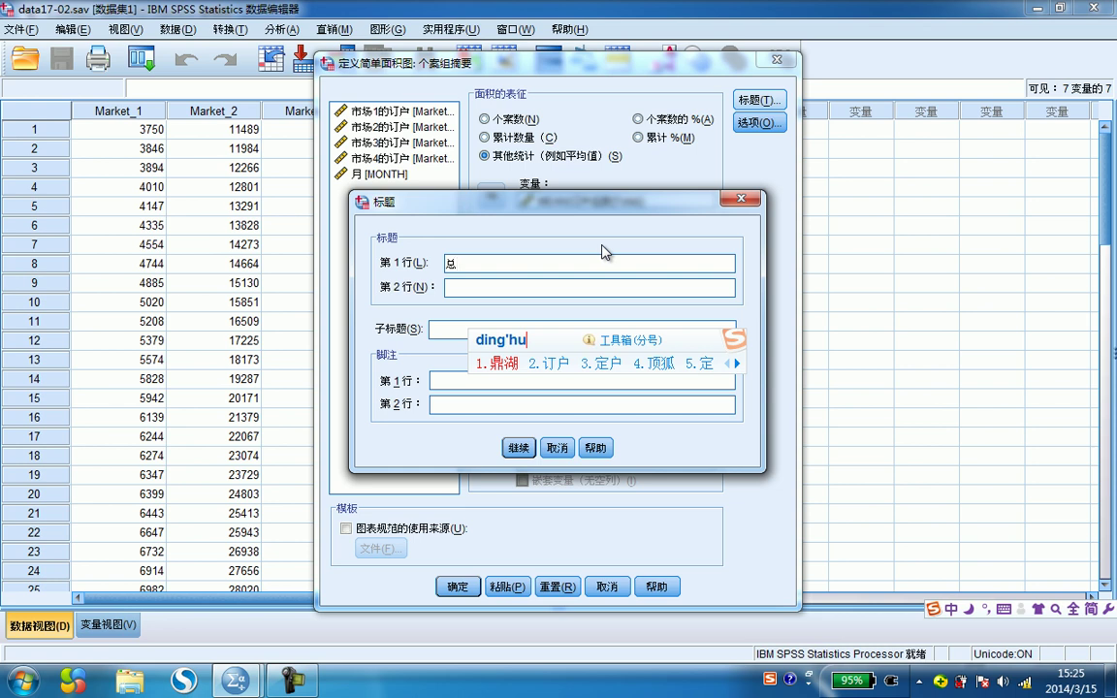
type("2sui")
key("space")
type("mi")
key("BackSpace")
key("BackSpace")
type("nianfen")
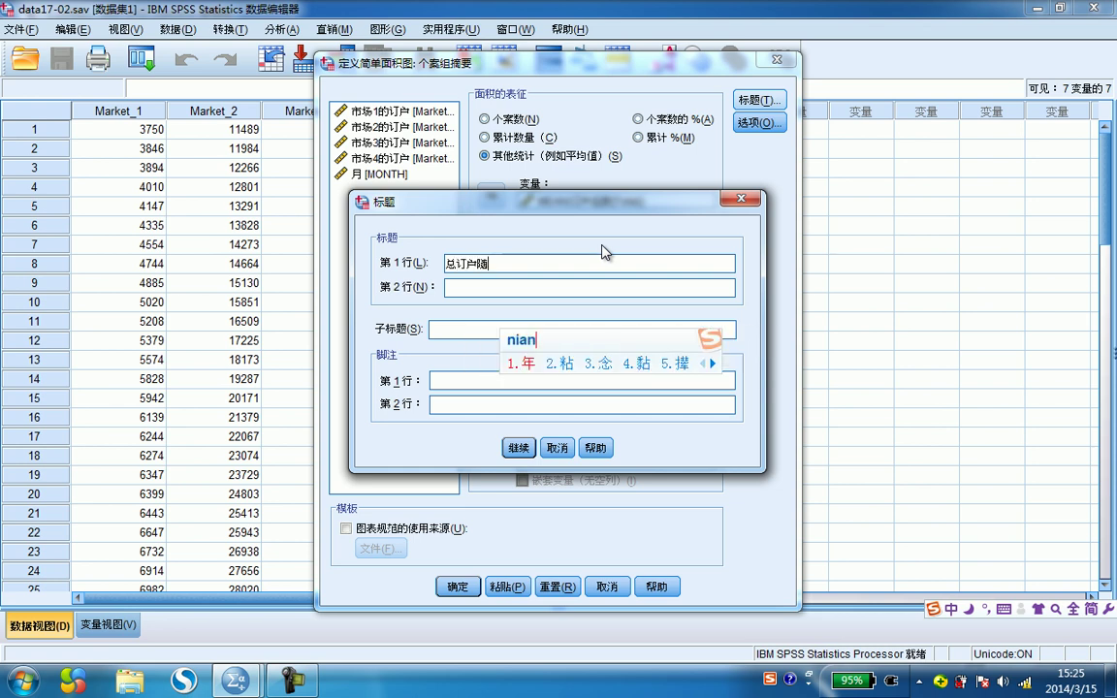
key("space")
type("bianhua")
key("space")
type("mianjitu")
key("space")
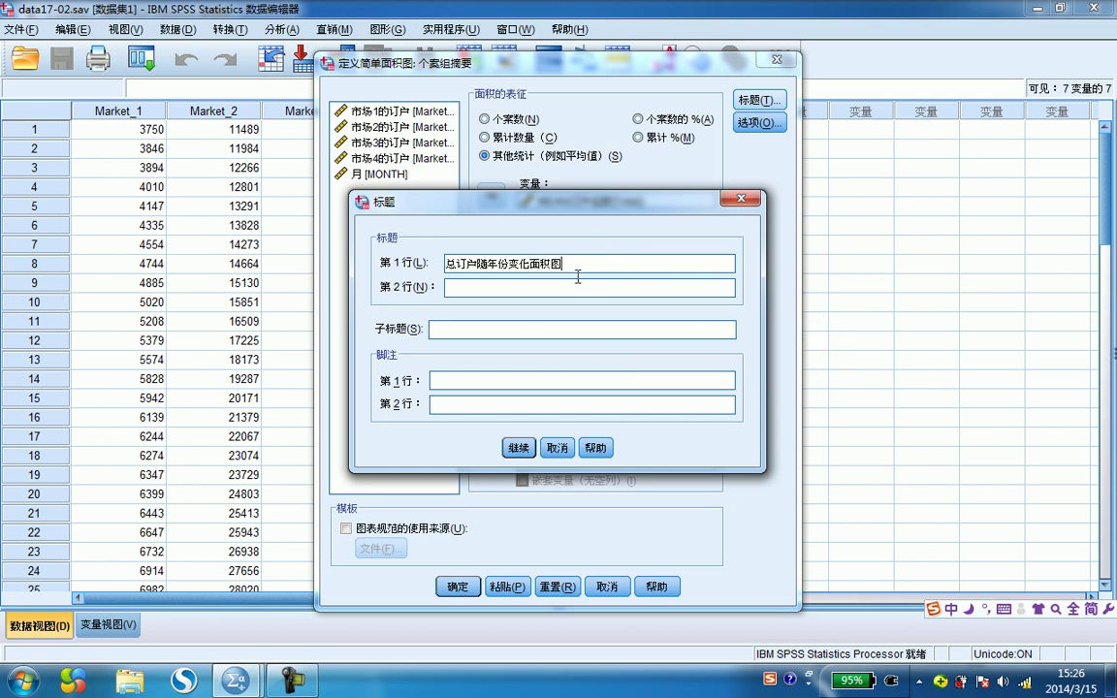
left_click(519, 448)
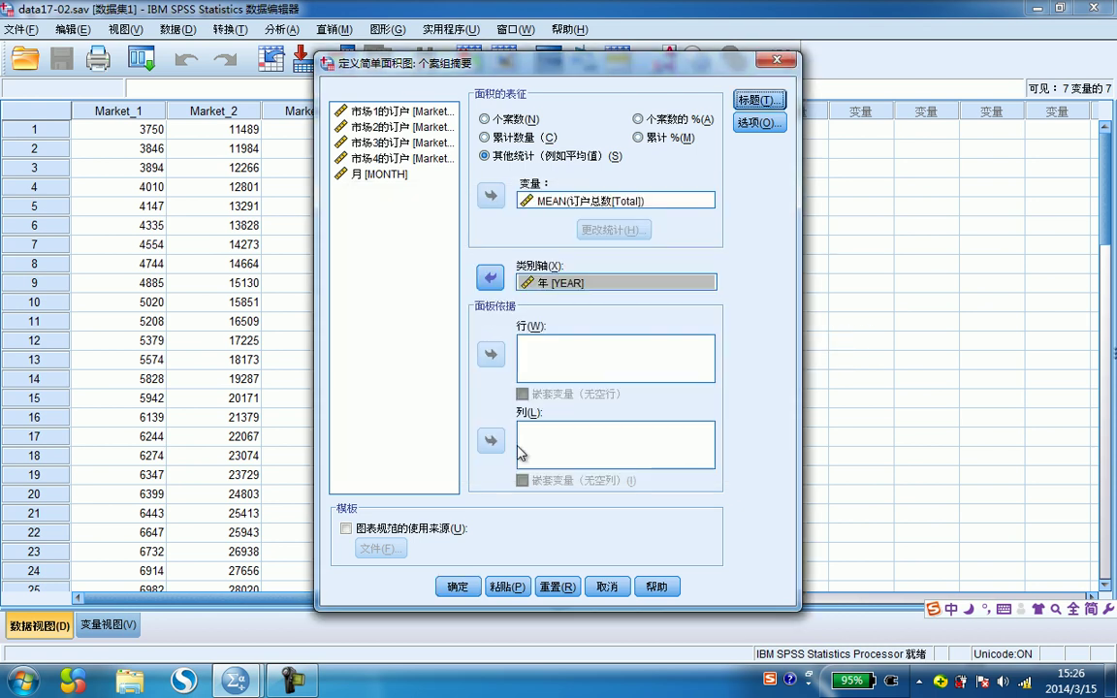
- Generate the area chart and examine the whole plot in the output viewer
left_click(464, 586)
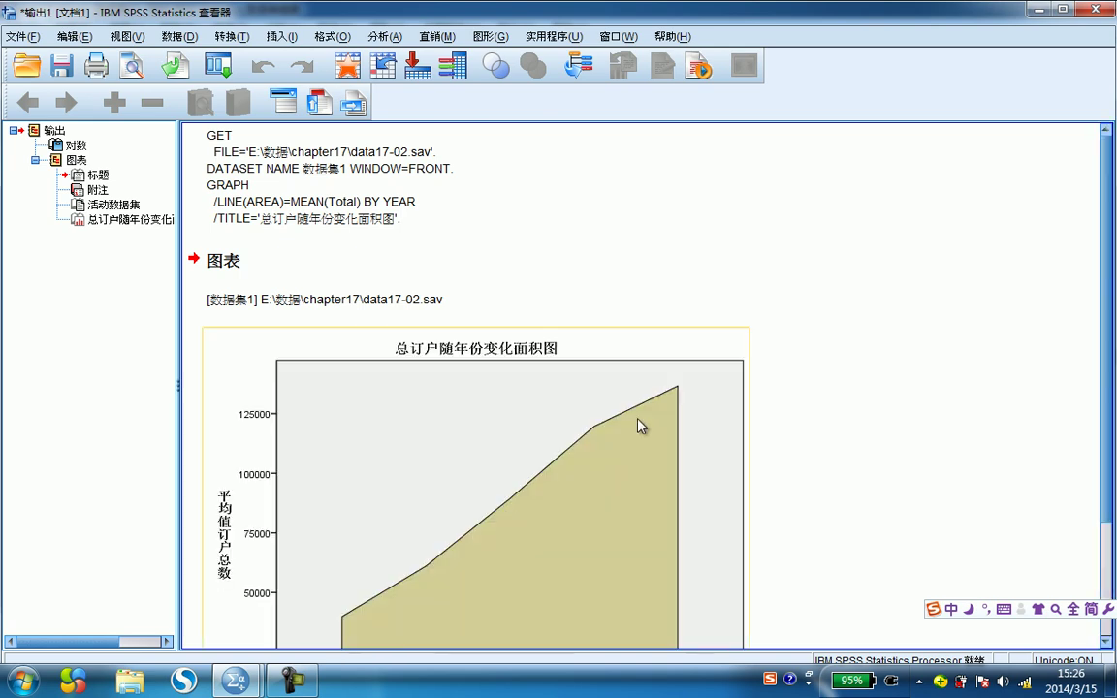
scroll(1110, 339, "down", 4)
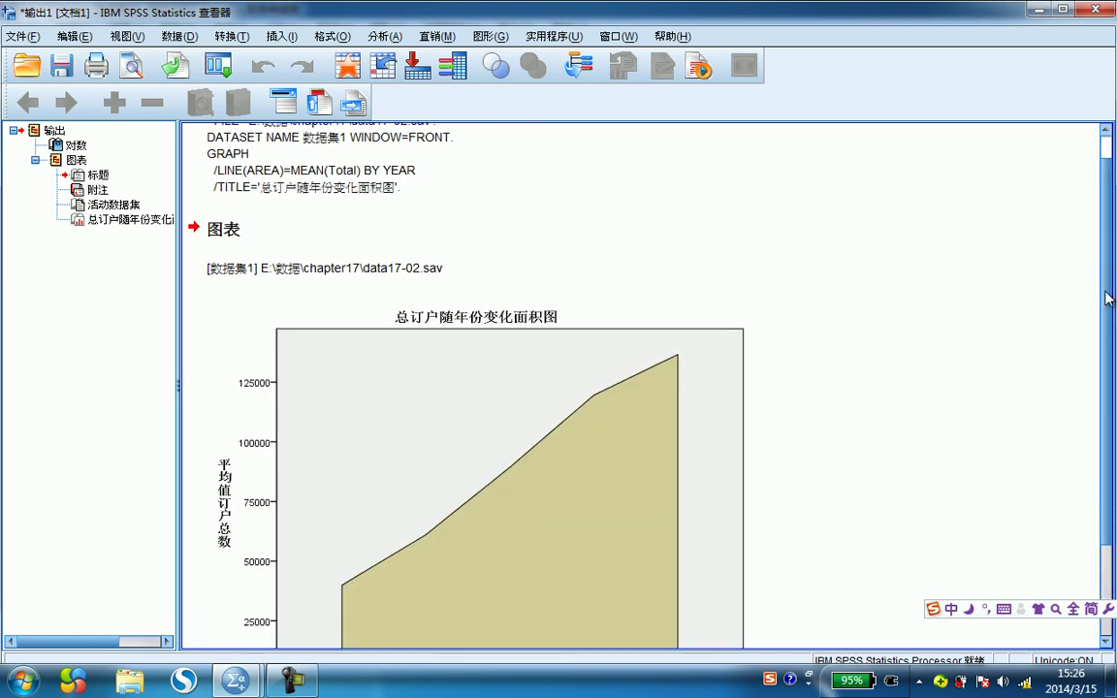
left_click_drag(1110, 339, 1110, 351)
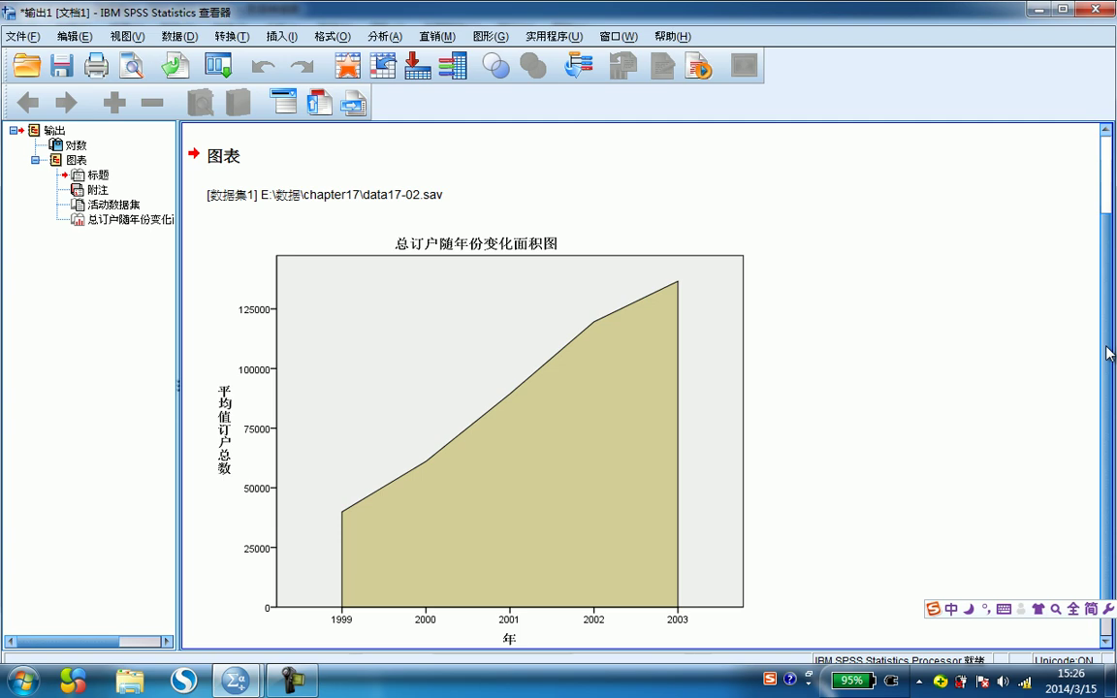
left_click(685, 567)
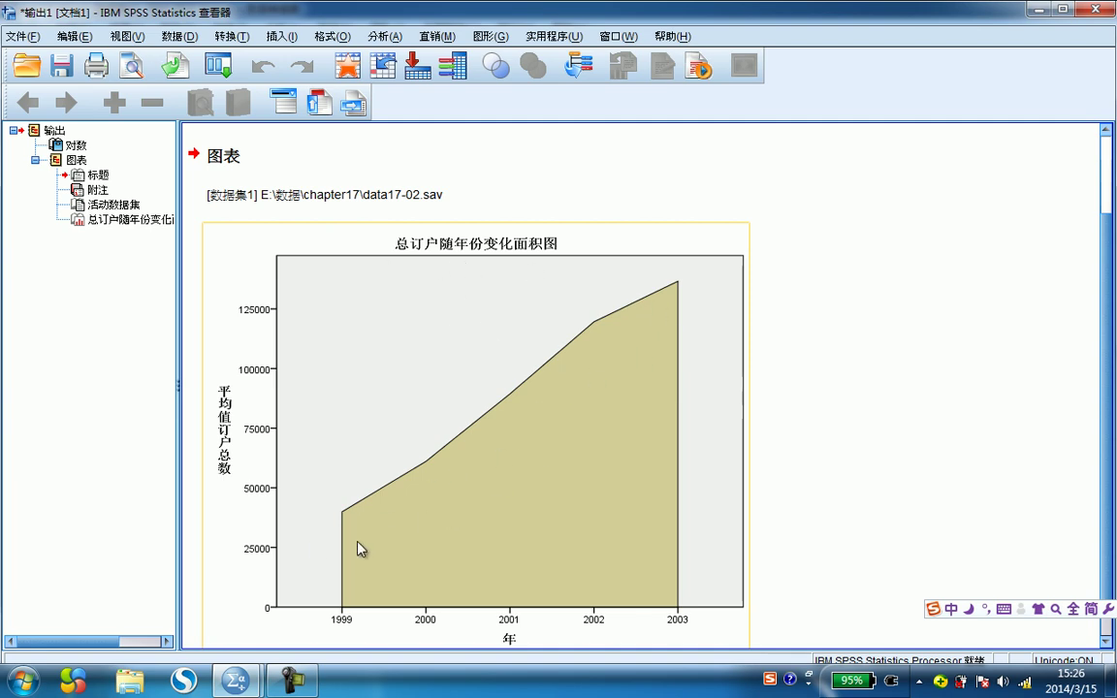
- Switch to the data17-02.sav data editor and start defining a stacked (堆积) area chart with summaries of separate variables (各个变量的摘要)
left_click(235, 682)
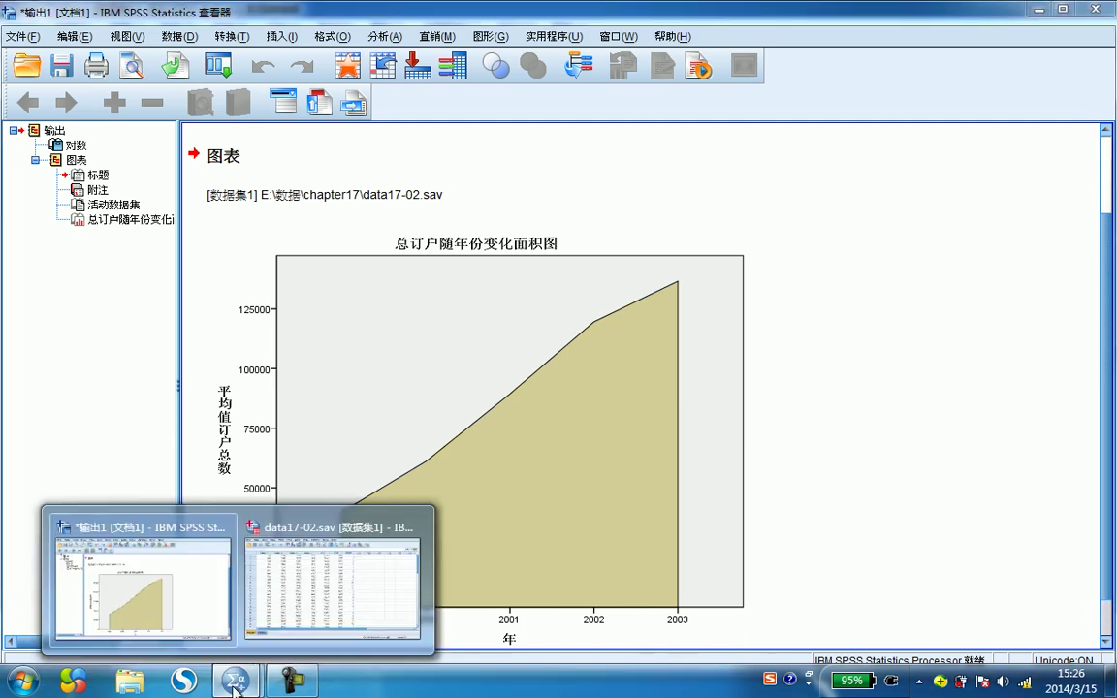
left_click(281, 531)
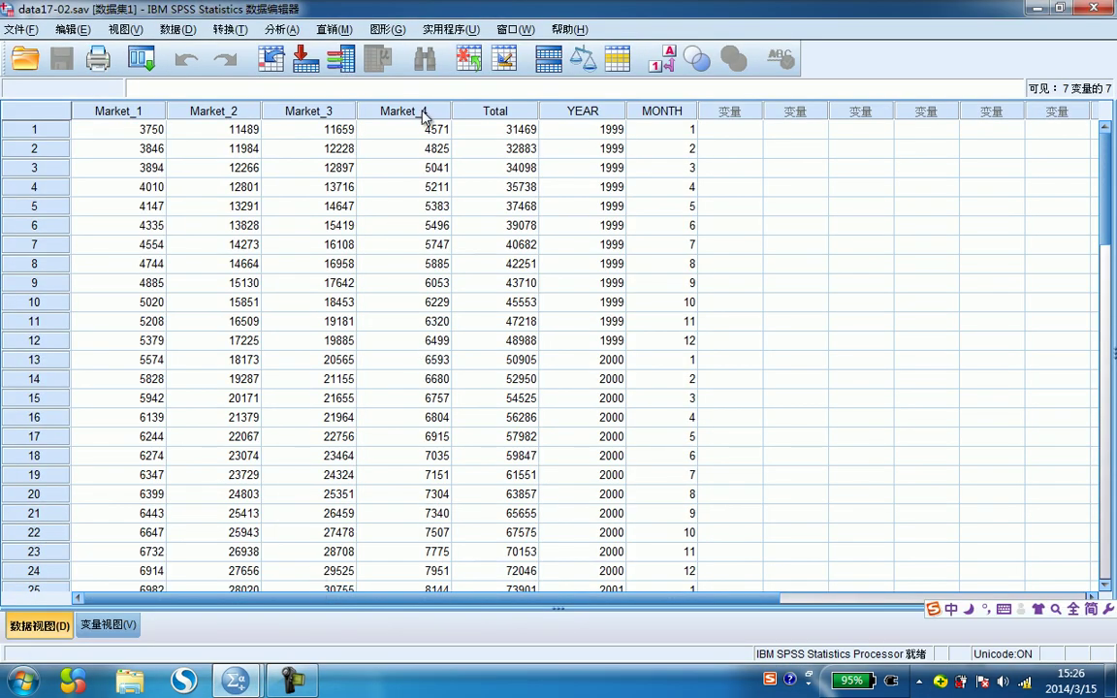
left_click(388, 29)
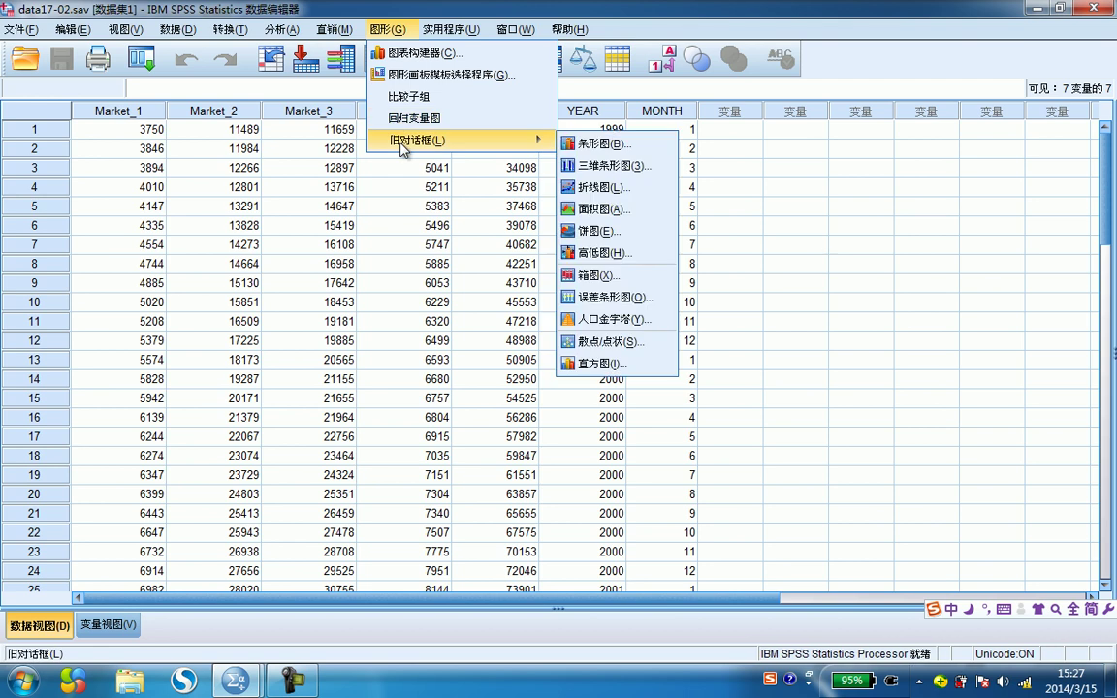
mouse_move(466, 138)
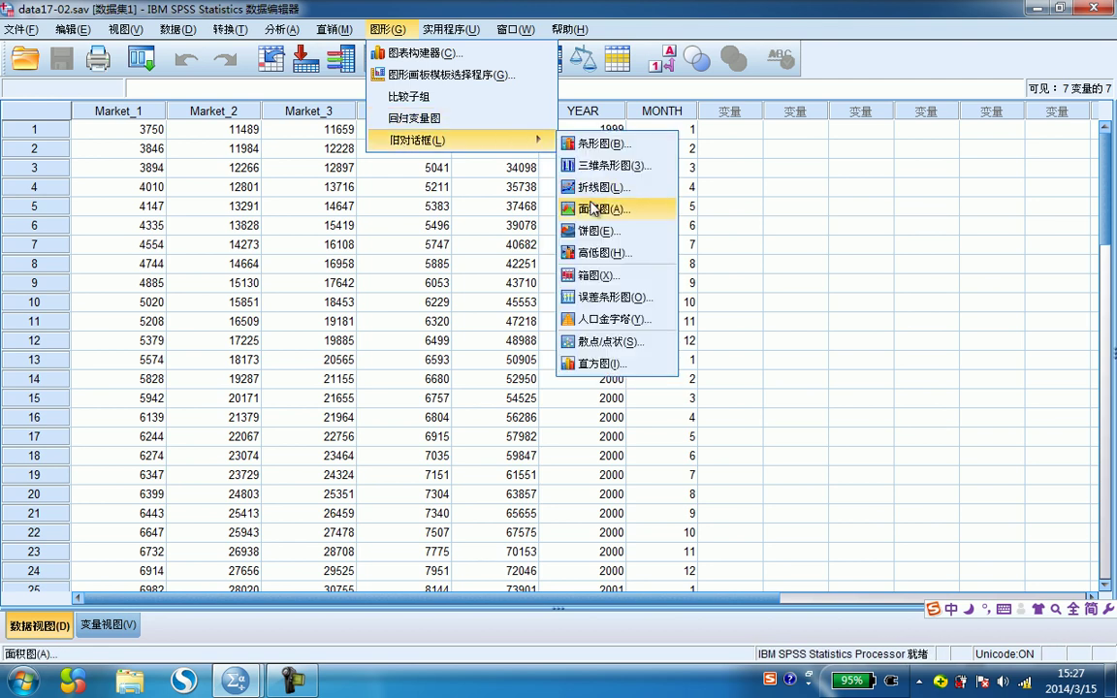
left_click(595, 208)
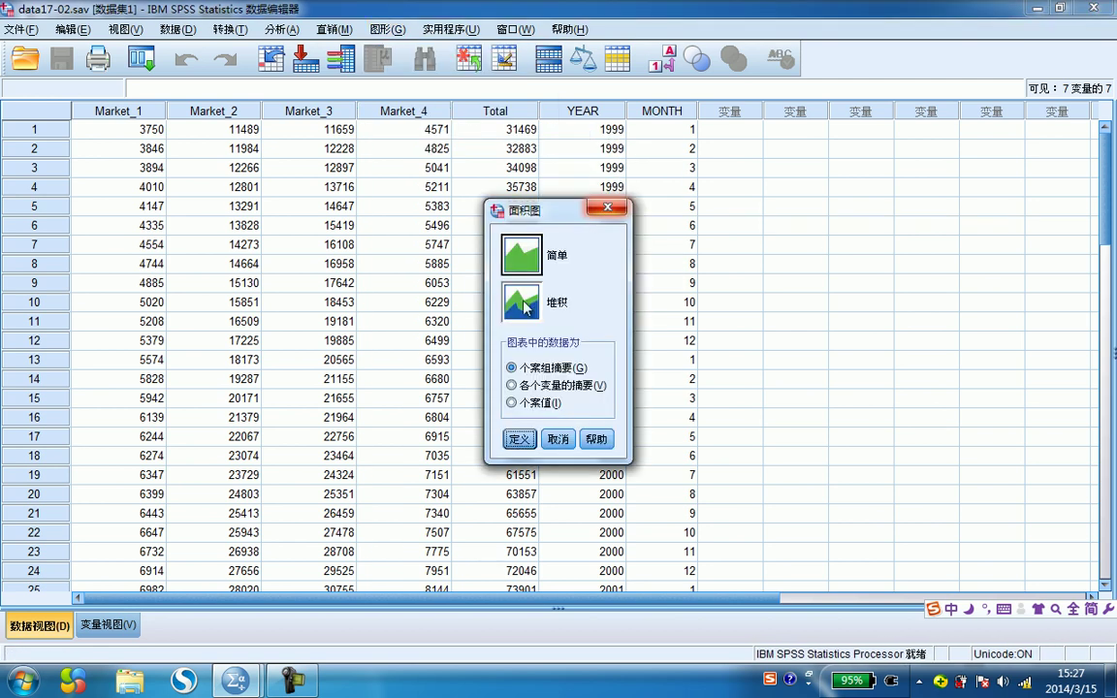
left_click(526, 306)
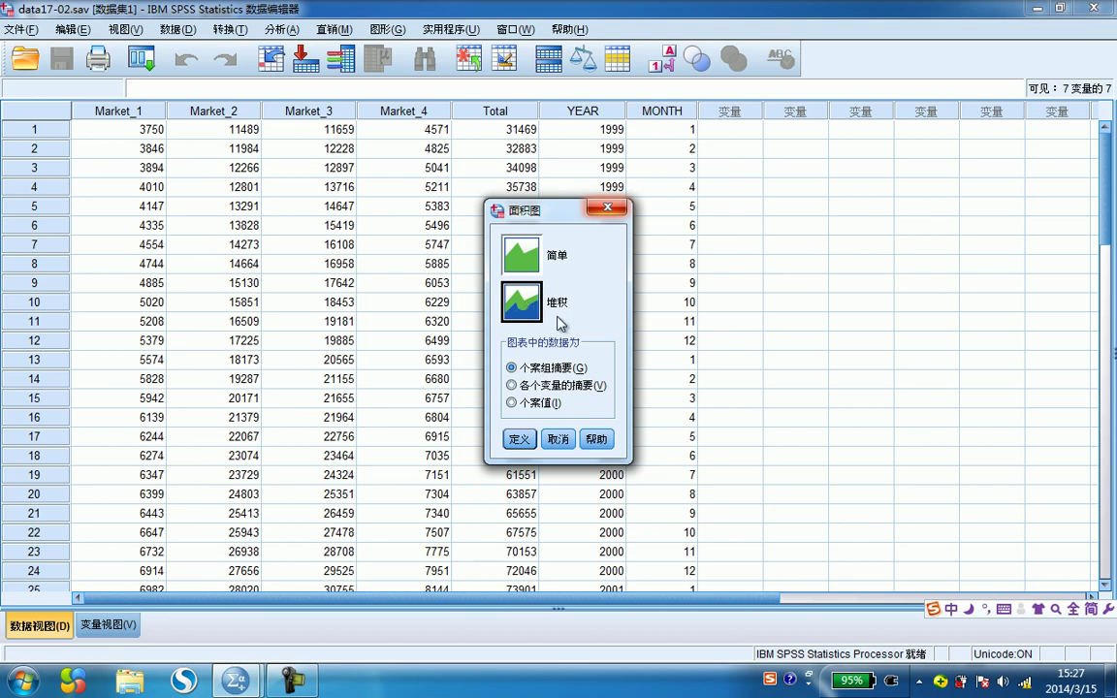
left_click(529, 384)
left_click(518, 438)
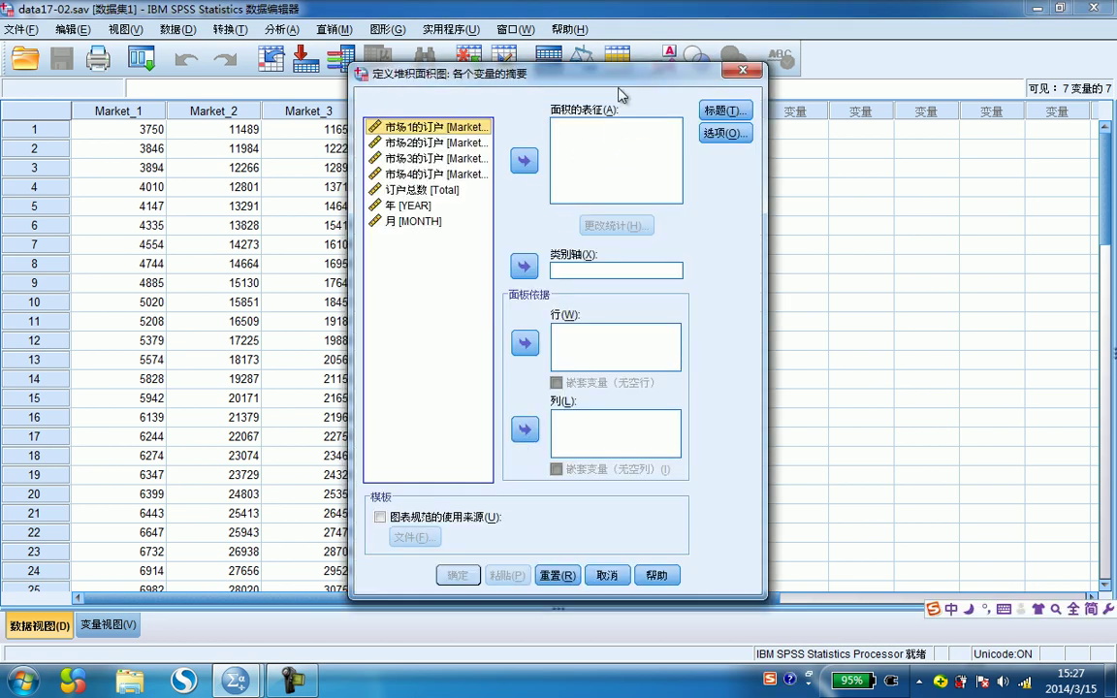
- Make the areas represent the means of the subscriber variables for markets 1 to 4, with 年 [YEAR] as the category axis
left_click_drag(560, 73, 568, 100)
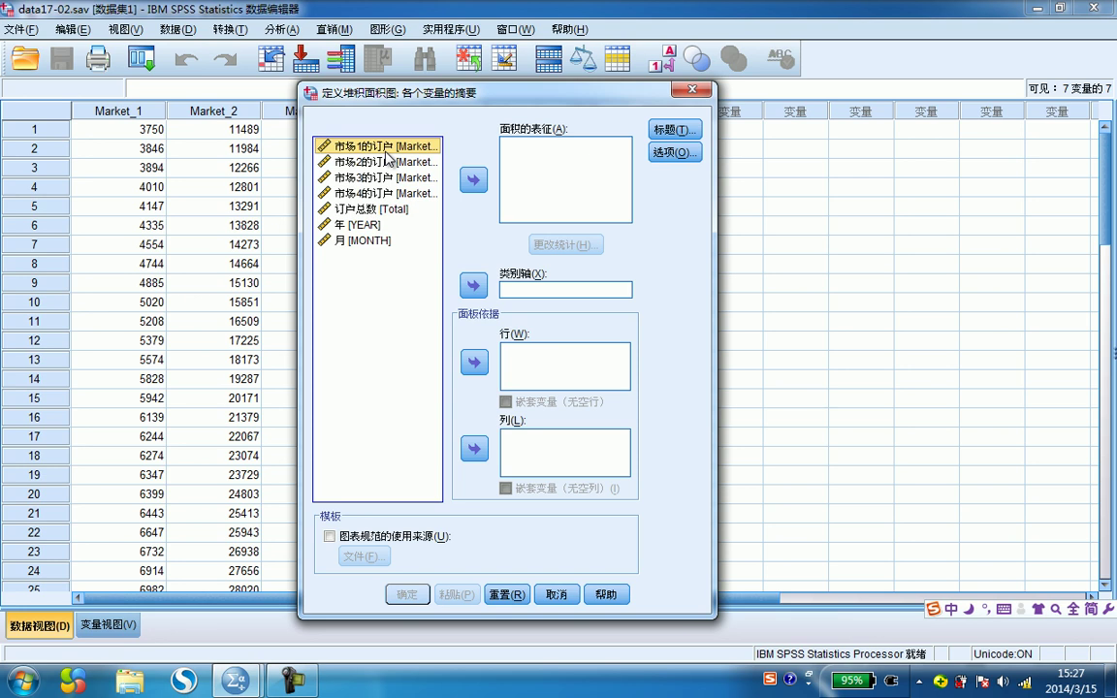
left_click(369, 194, "shift")
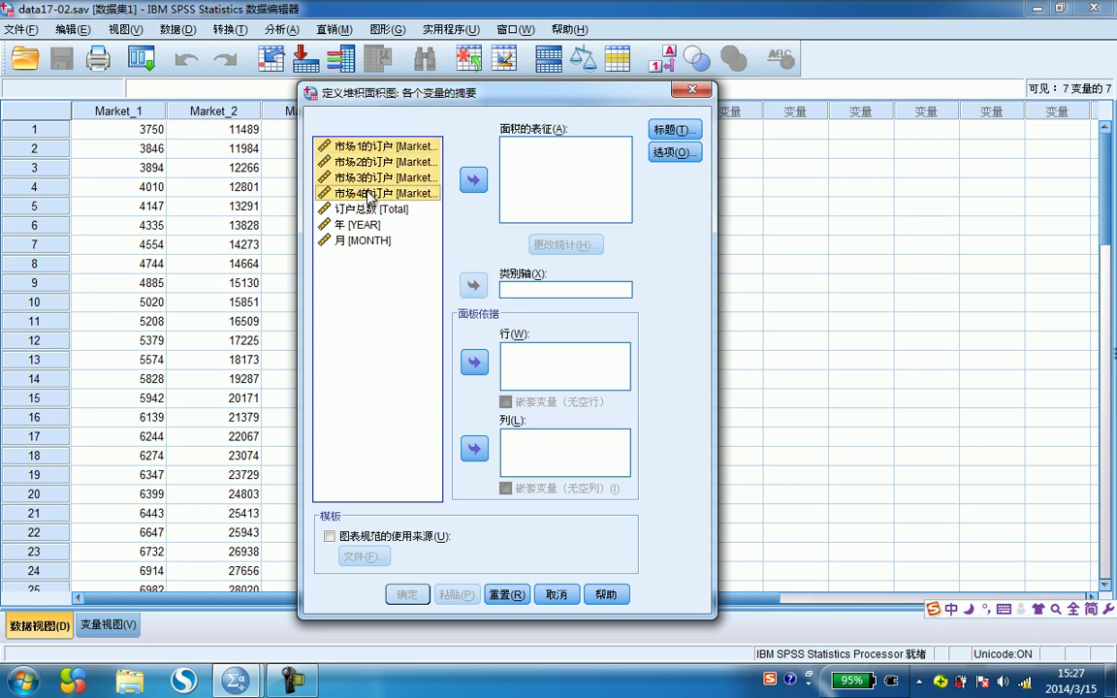
left_click(473, 179)
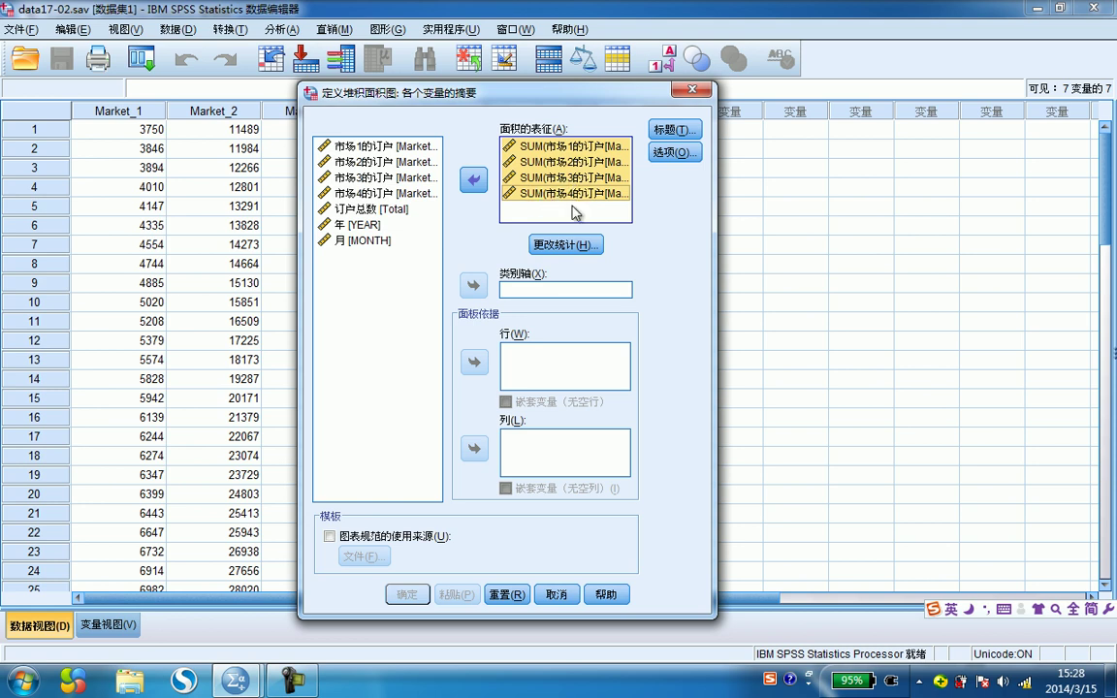
left_click(549, 249)
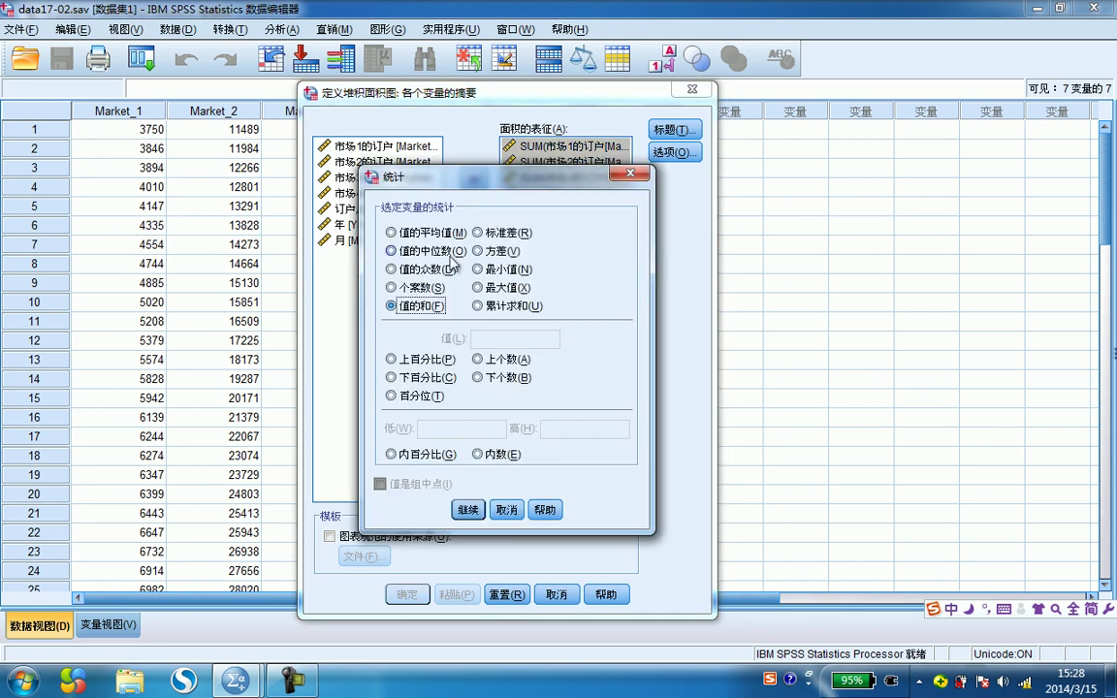
left_click(394, 234)
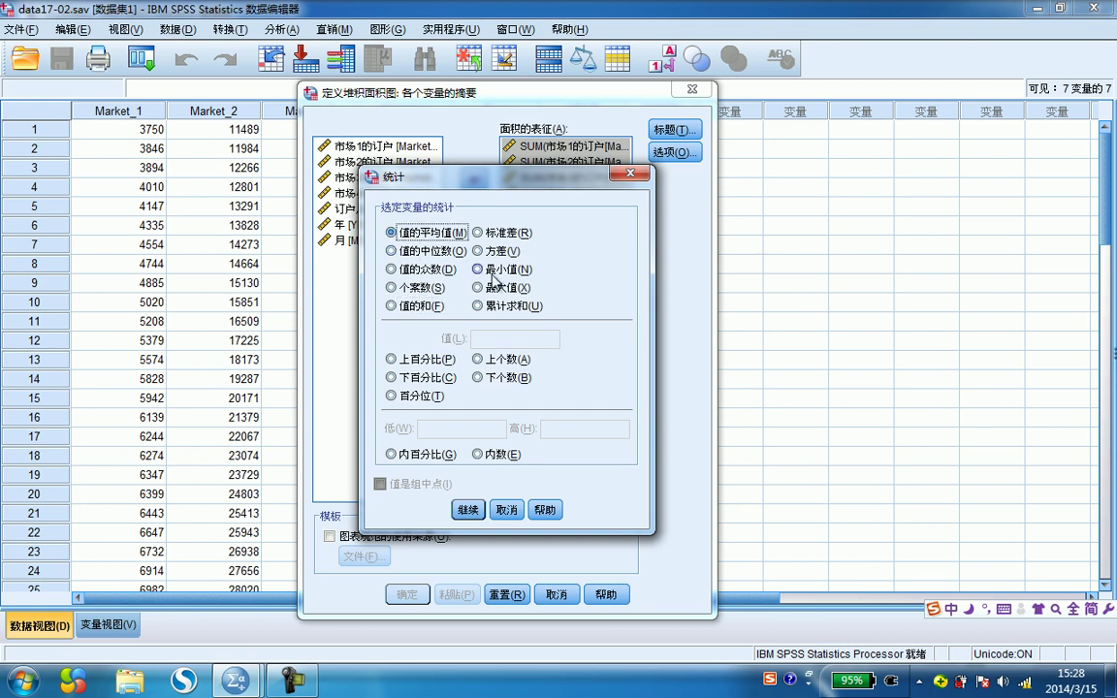
left_click(468, 509)
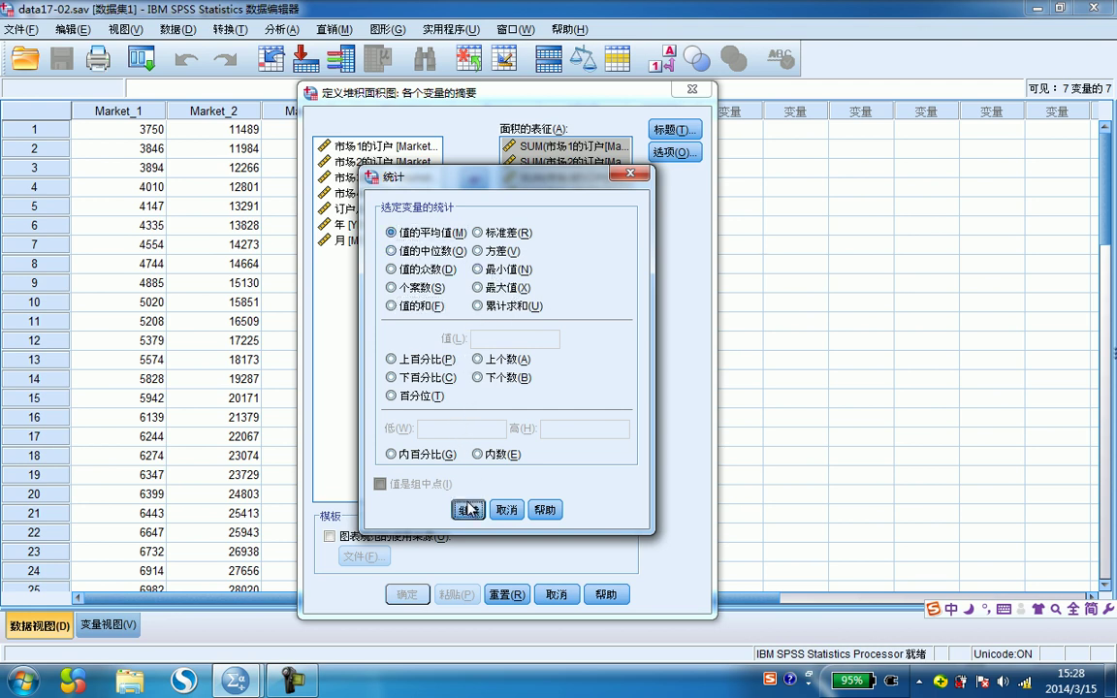
left_click(372, 228)
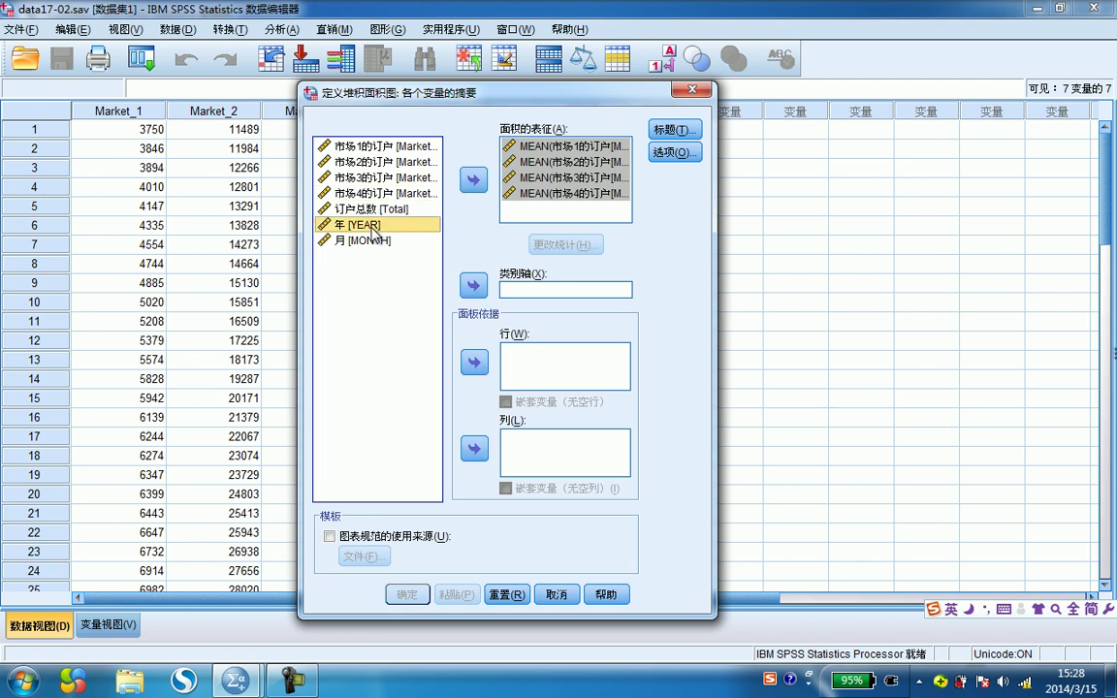
left_click(473, 283)
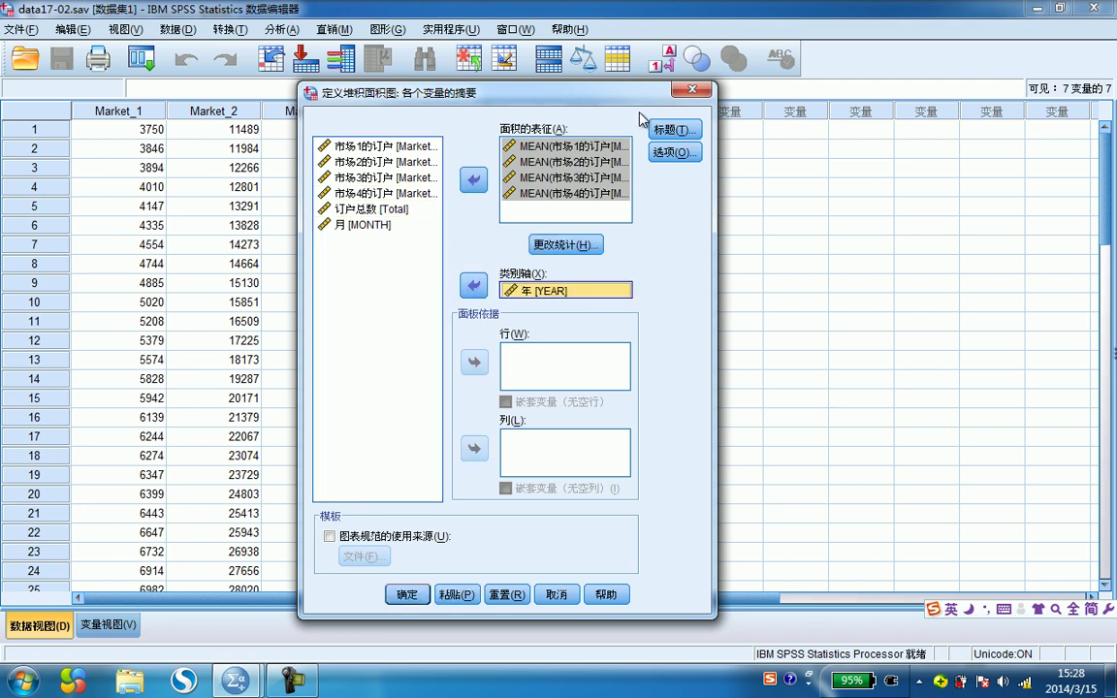
- Set the first title line of the stacked area chart to 4个市场的订户数随时间变化的堆积图
left_click(669, 129)
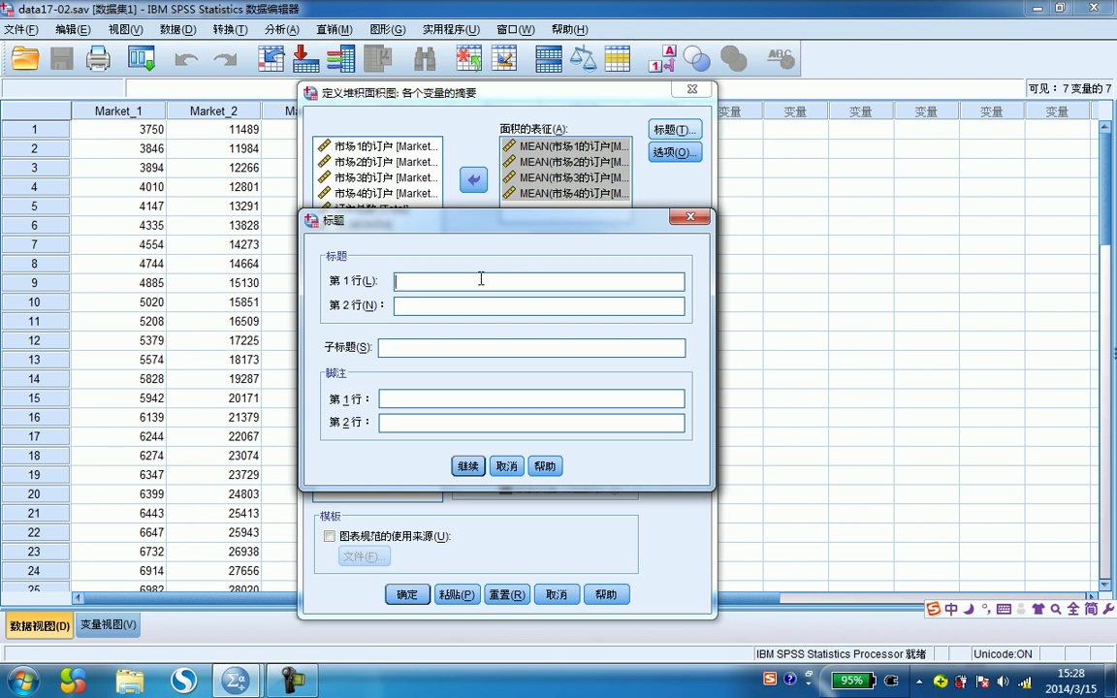
type("4ge")
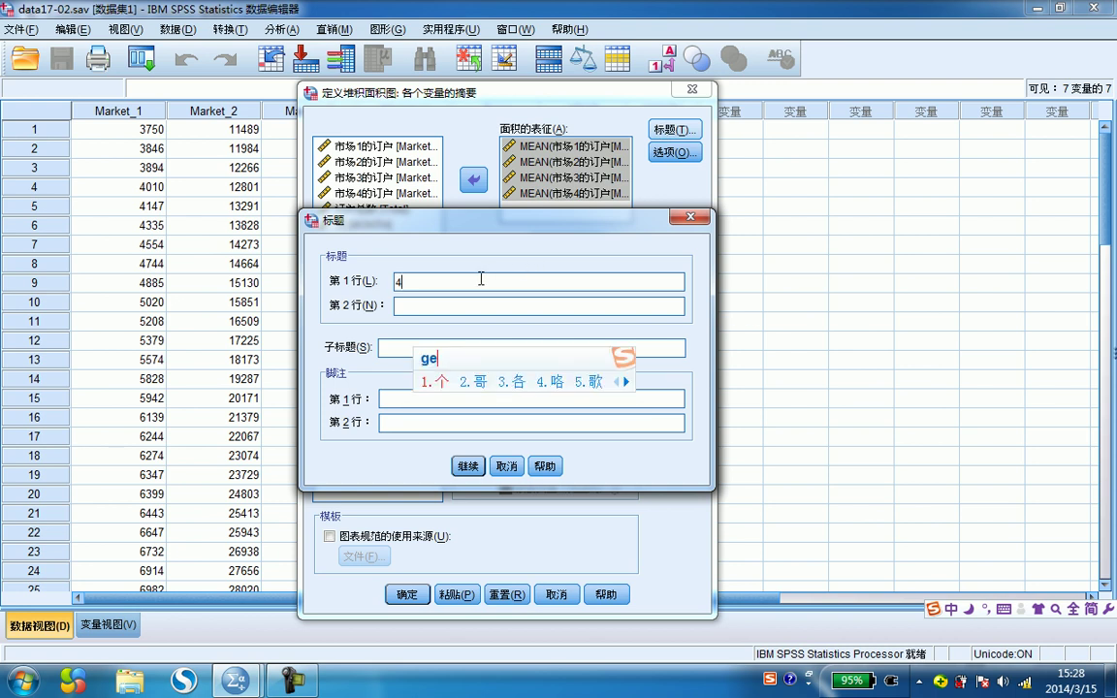
key("space")
type("shichang")
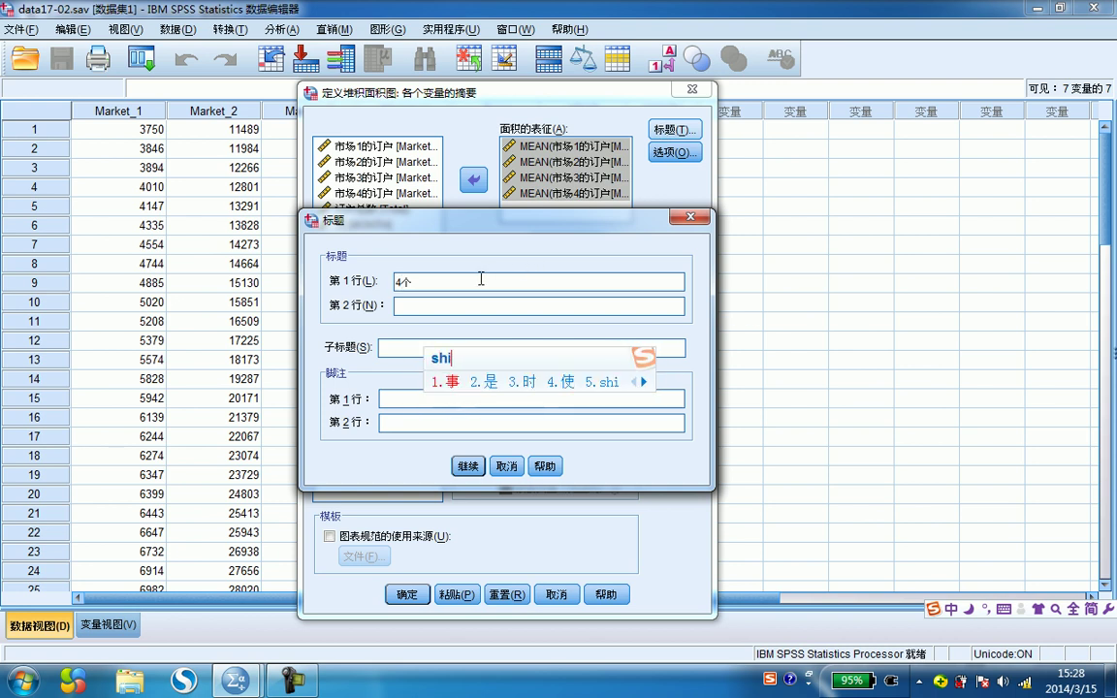
key("space")
type("de")
key("space")
type("yongj")
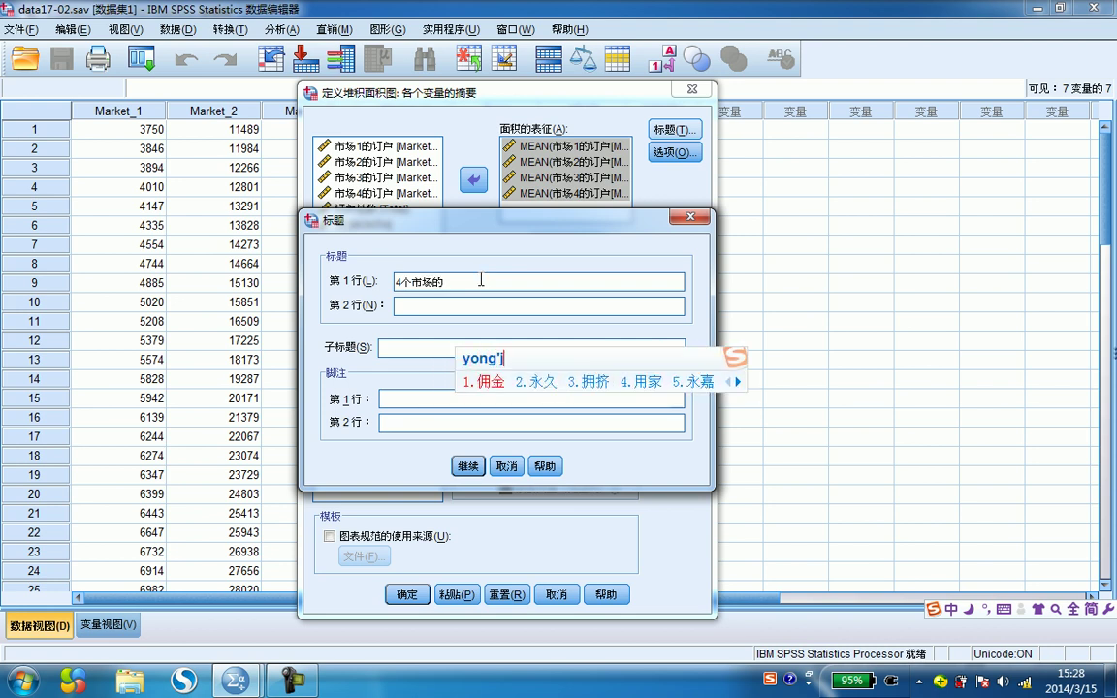
key("BackSpace")
type("hu")
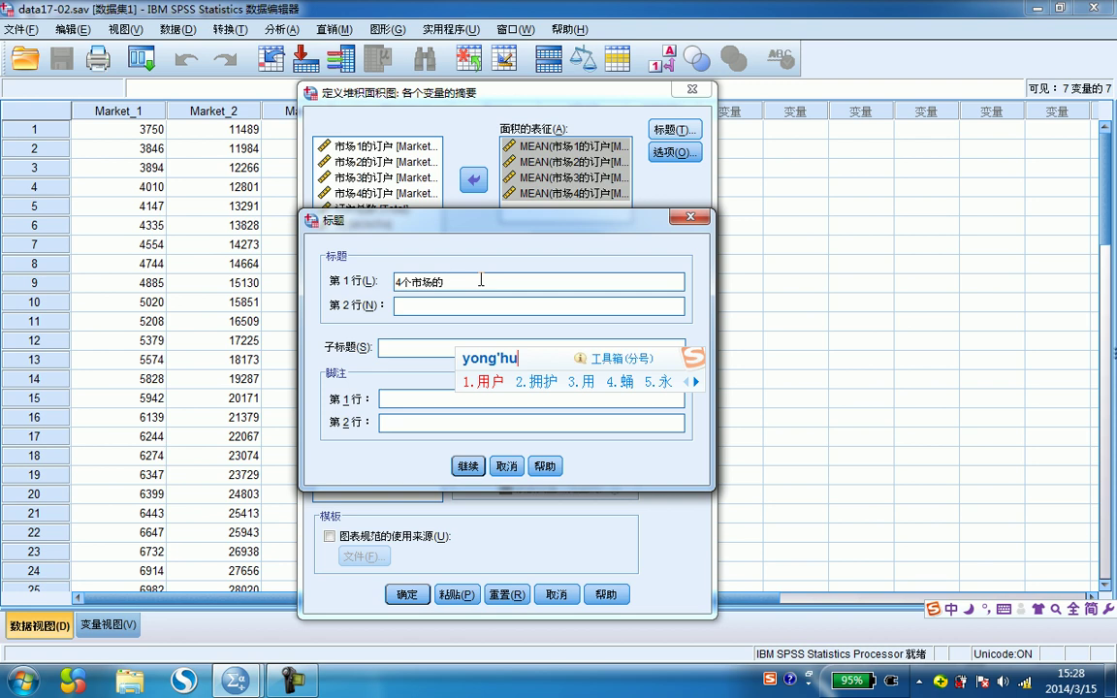
key("BackSpace")
key("BackSpace")
key("BackSpace")
key("BackSpace")
key("BackSpace")
key("BackSpace")
type("dinghu")
key("space")
type("shu")
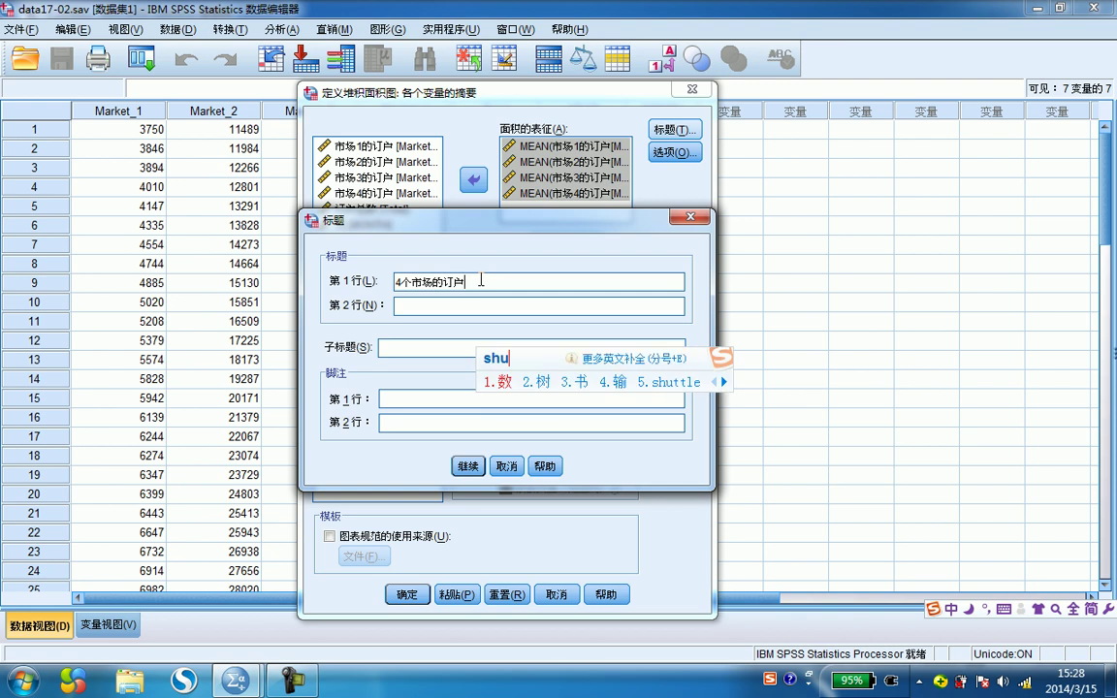
key("space")
type("ju")
key("space")
type("shijian")
key("space")
type("bianhua")
key("space")
type("de")
key("space")
type("duijitu")
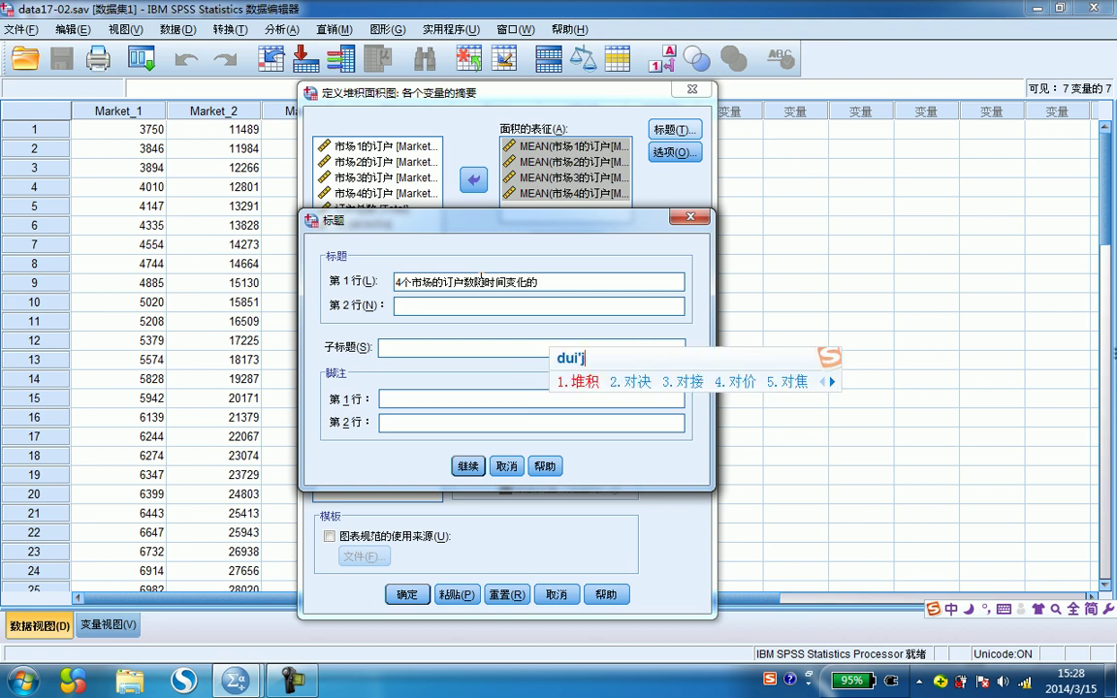
key("space")
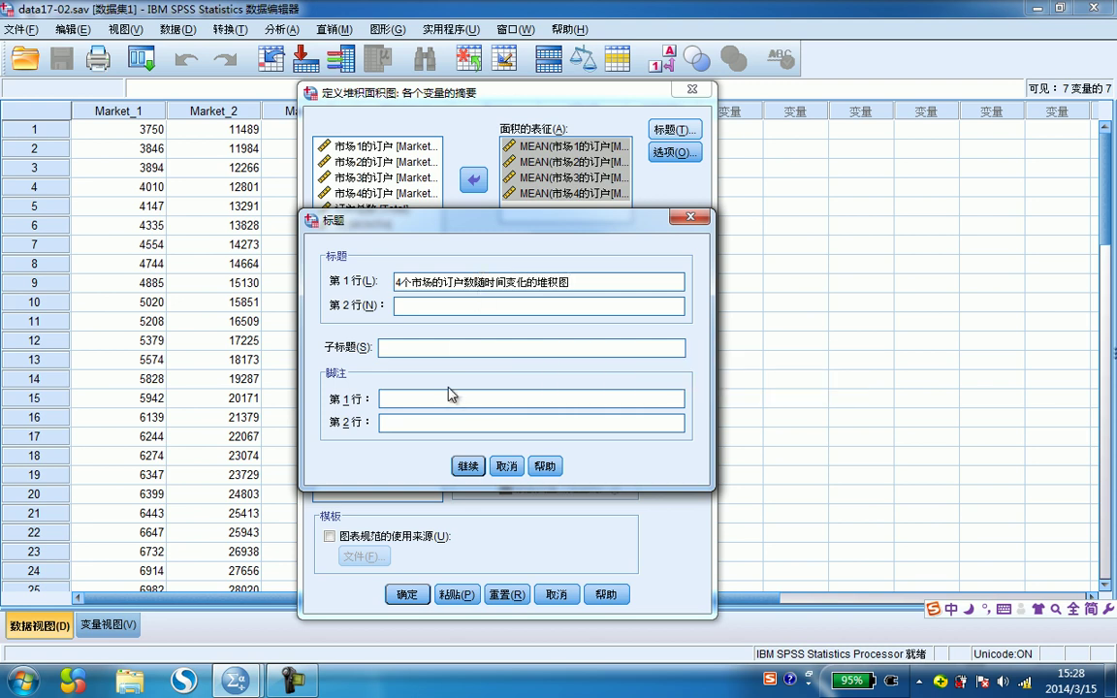
left_click(467, 466)
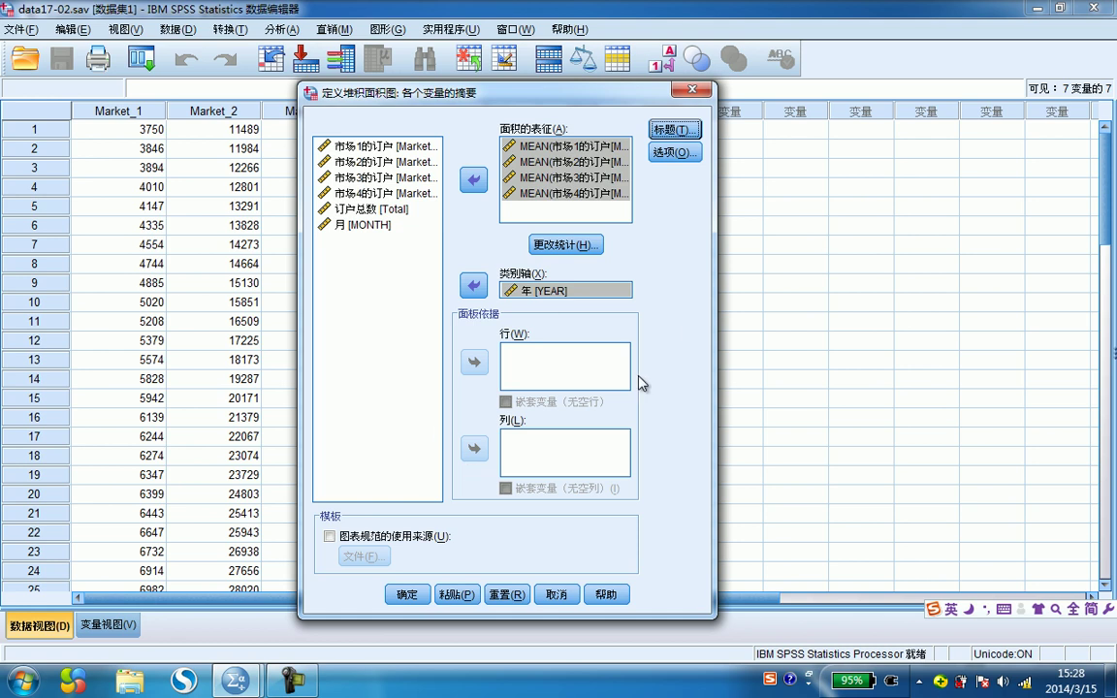
- Generate the stacked area chart and examine the whole plot in the output viewer
left_click(405, 594)
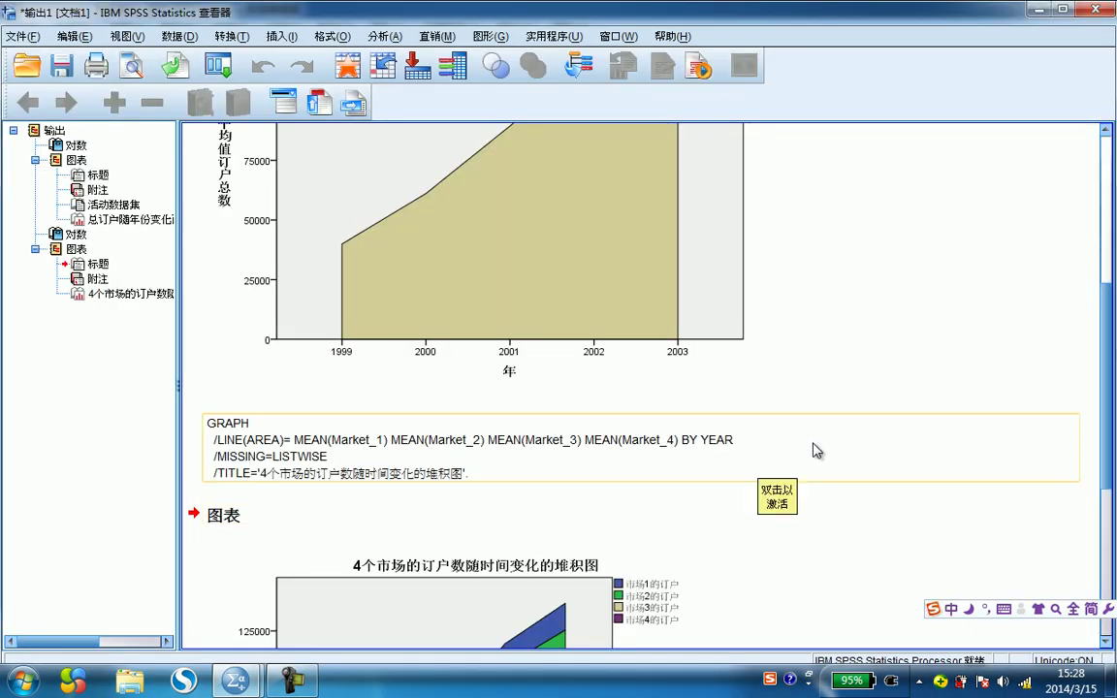
left_click_drag(1110, 333, 1114, 481)
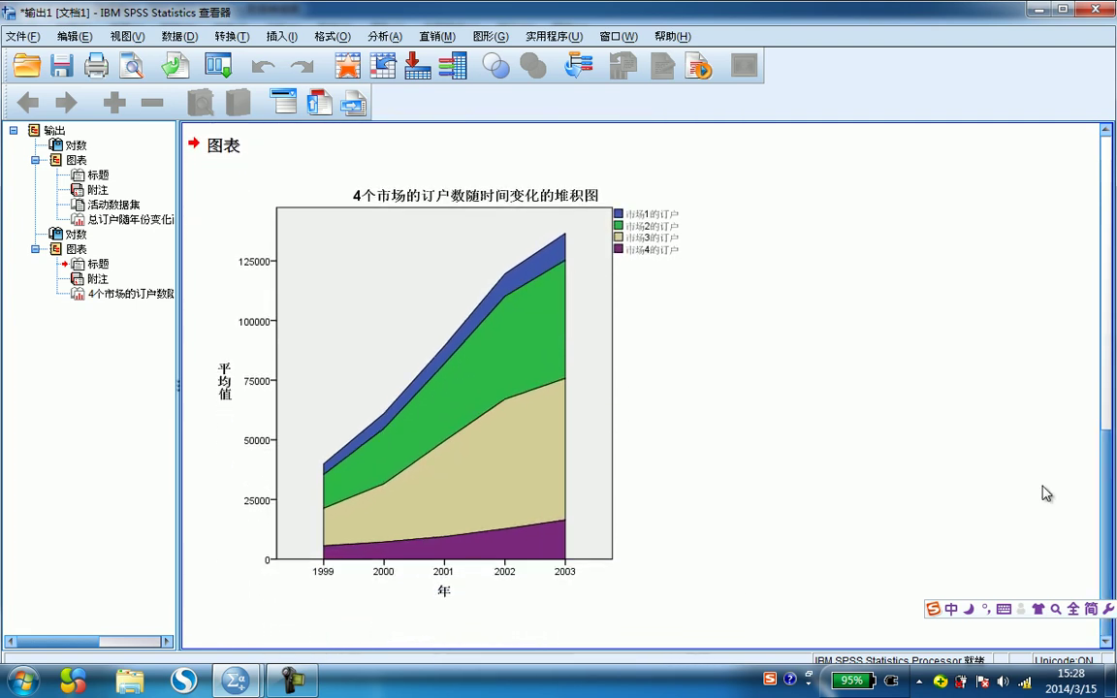
left_click(535, 497)
scroll(1113, 469, "up", 2)
left_click_drag(1113, 468, 1095, 499)
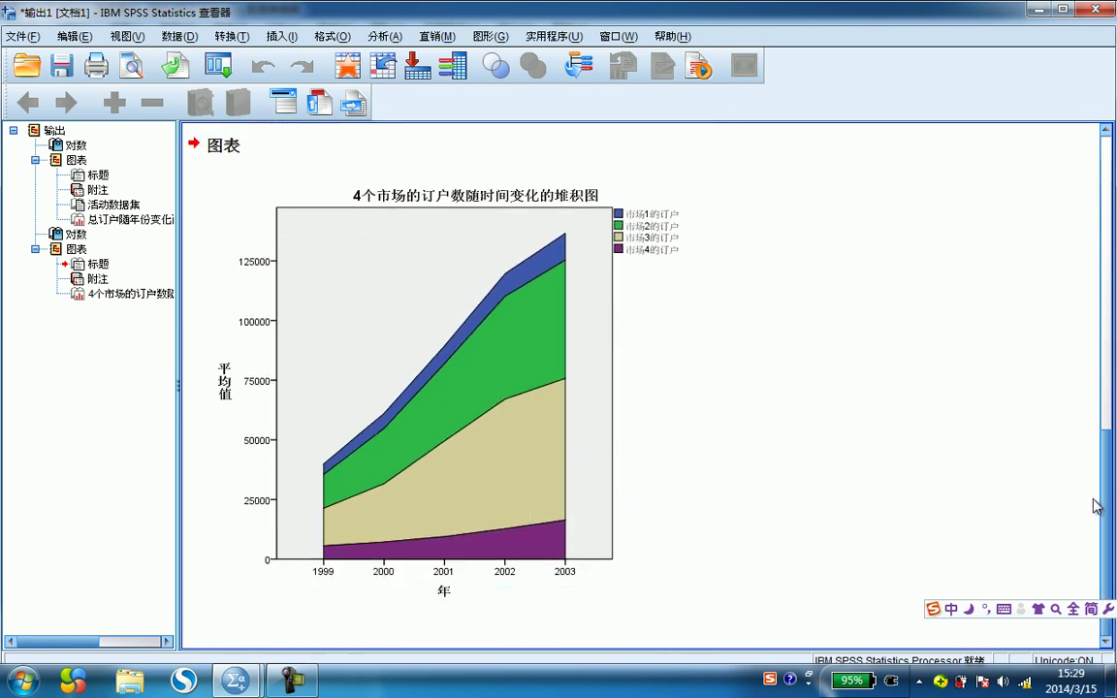